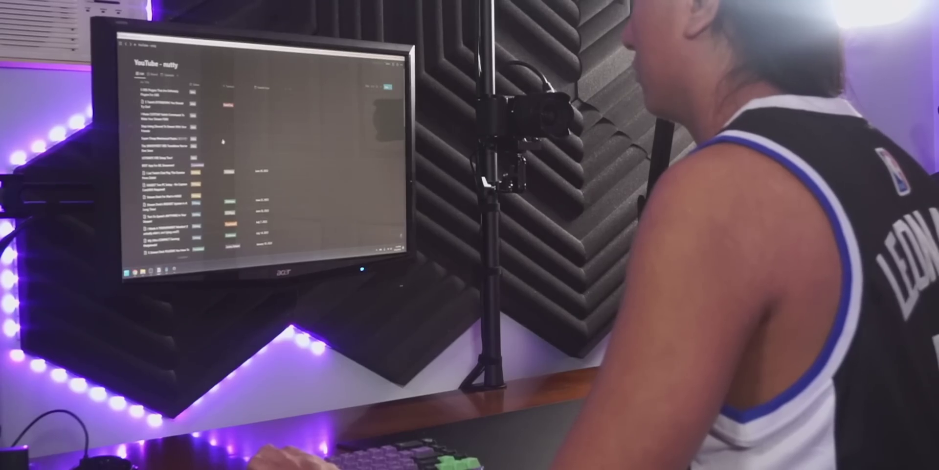
Show the YouTube and Short Form Content planning databases in Notion as boards and open a card on the Short Form Content board
{"action": "left_click", "coordinate": [152, 74]}
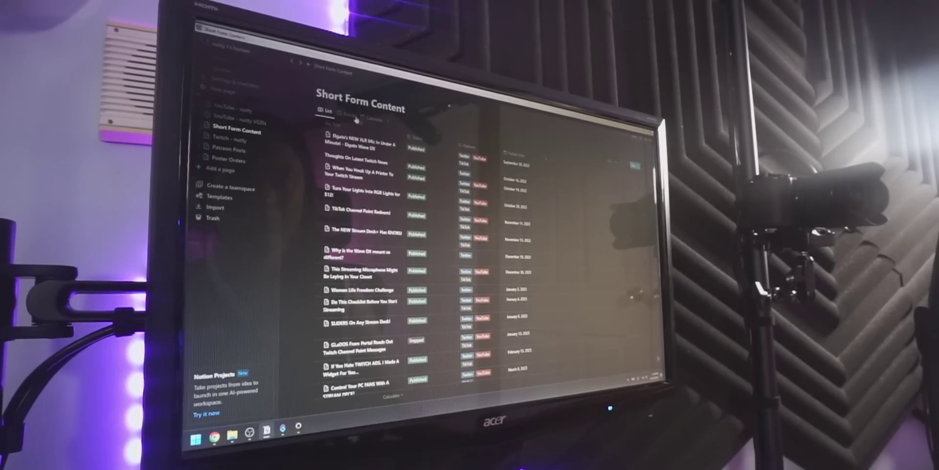
{"action": "left_click", "coordinate": [352, 115]}
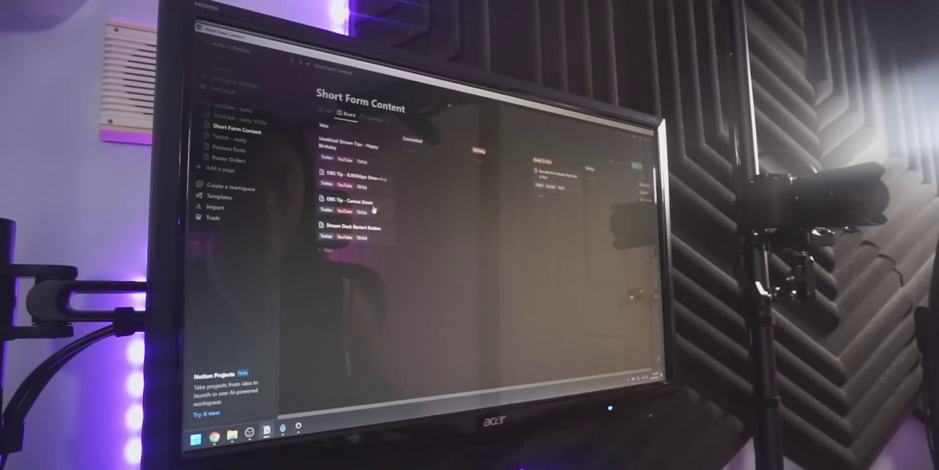
{"action": "left_click", "coordinate": [560, 174]}
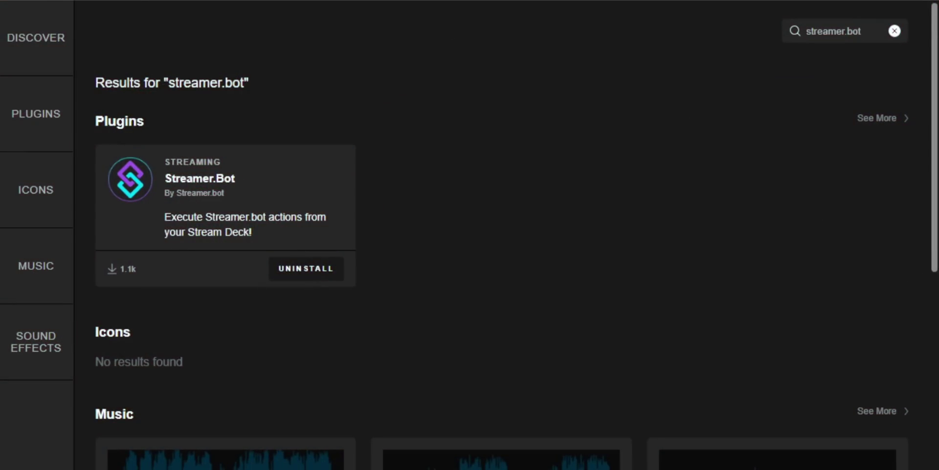
View the Streamer.Bot plugin in the store and filter the Stream Deck action list by "streamer.bot"
{"action": "left_click", "coordinate": [265, 198]}
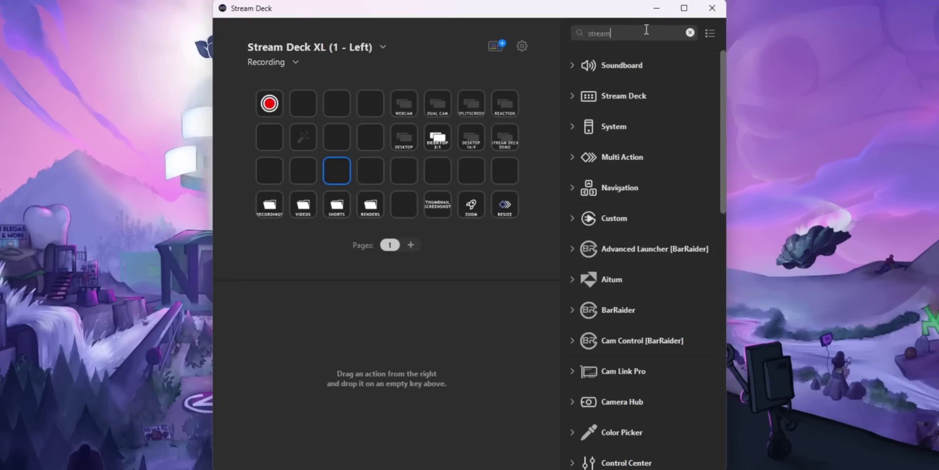
{"action": "type", "text": "er.bot"}
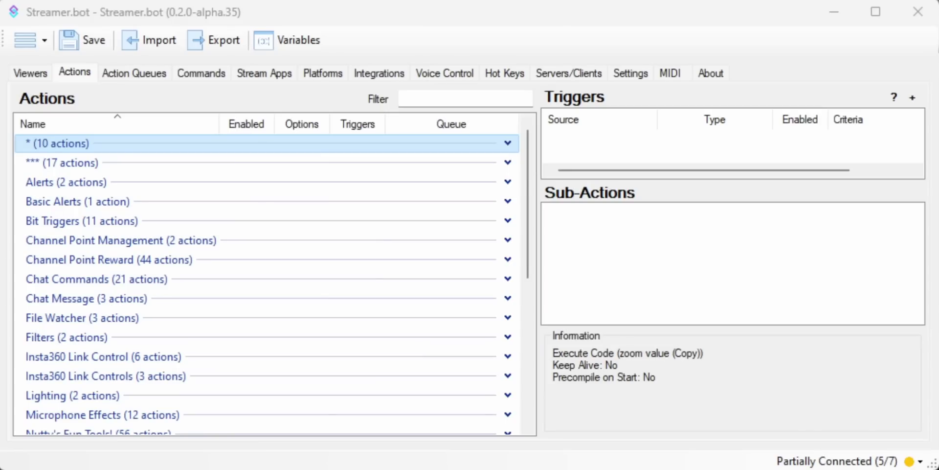
Start the Stream Deck integration server in Streamer.bot on address 127.0.0.1, port 8059
{"action": "left_click", "coordinate": [373, 73]}
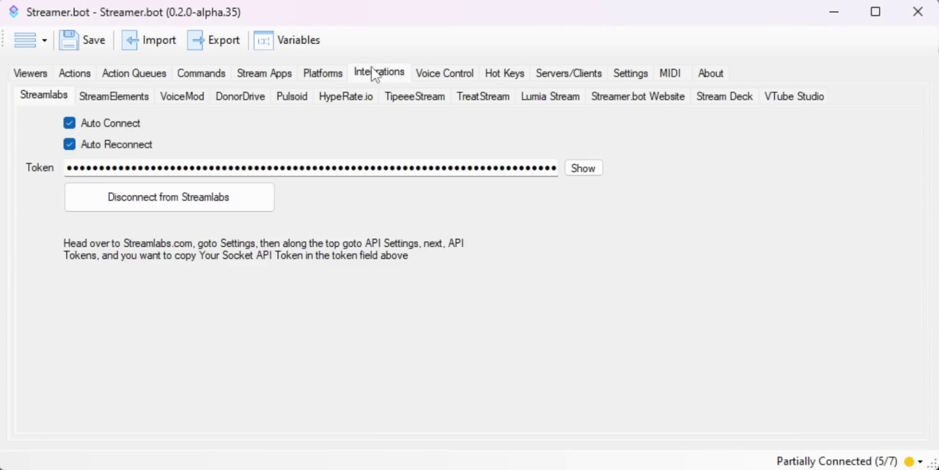
{"action": "left_click", "coordinate": [738, 101]}
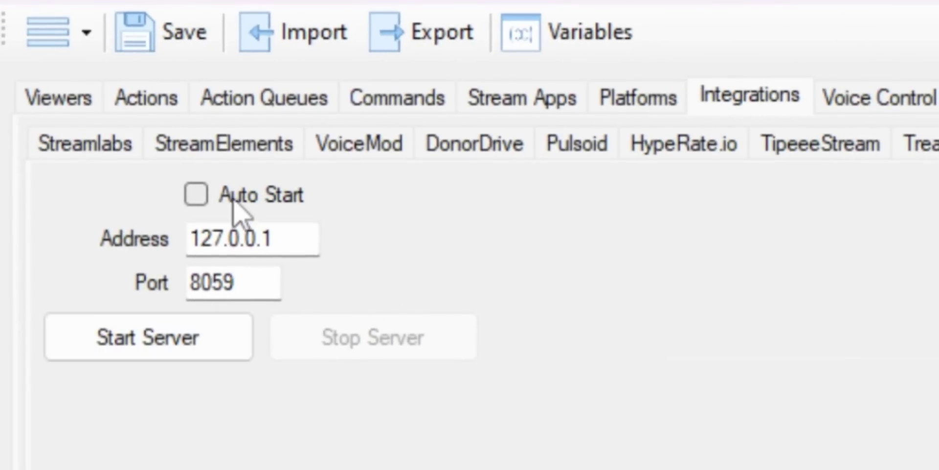
{"action": "left_click", "coordinate": [235, 355]}
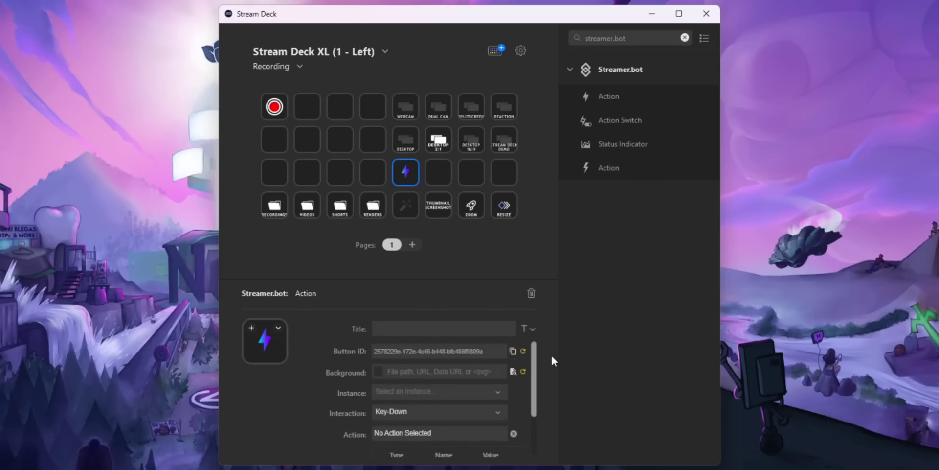
Configure and save a Streamer.bot instance for the Stream Deck action key, using host 127.0.0.1 and port 8059
{"action": "scroll", "coordinate": [534, 360], "scroll_direction": "down", "scroll_amount": 1}
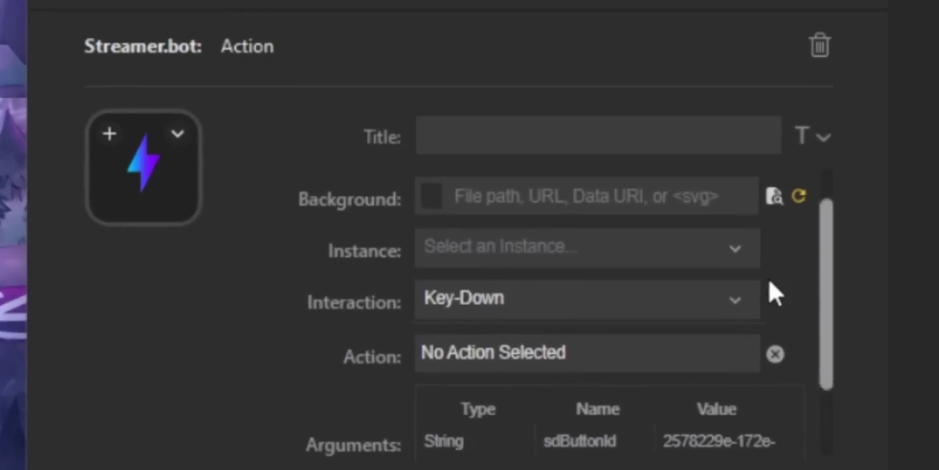
{"action": "left_click", "coordinate": [497, 375]}
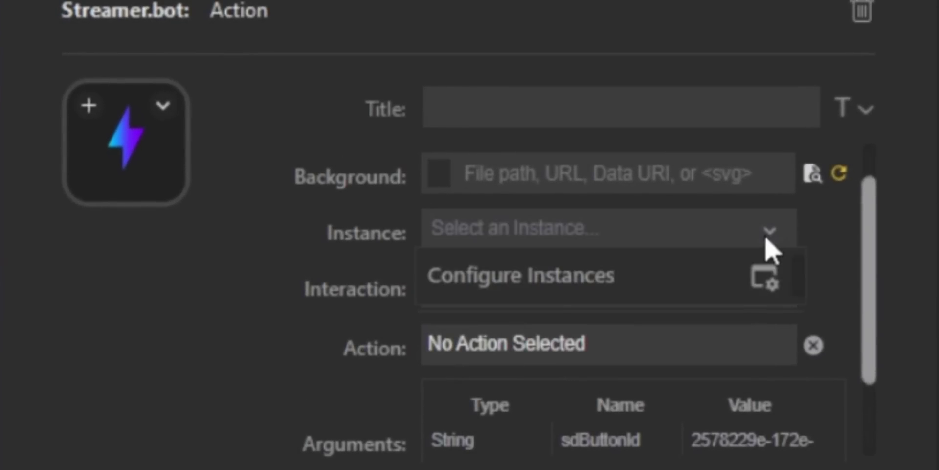
{"action": "left_click", "coordinate": [692, 289]}
{"action": "scroll", "coordinate": [770, 298], "scroll_direction": "down", "scroll_amount": 2}
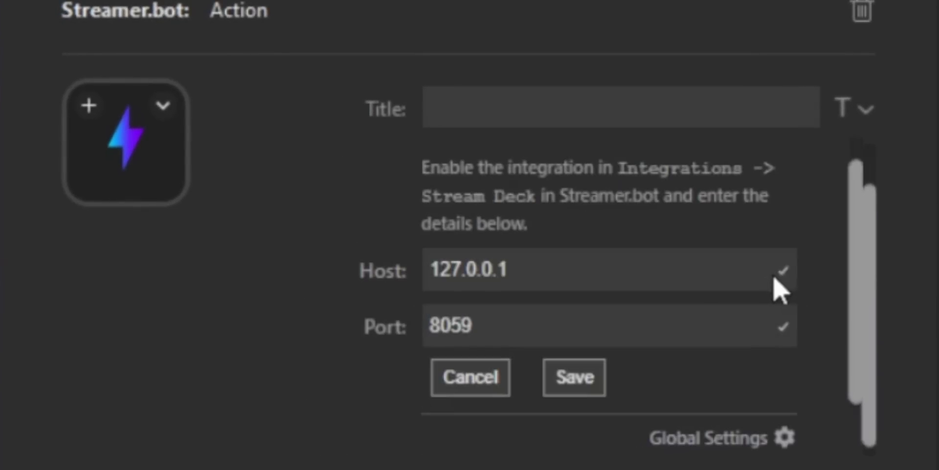
{"action": "left_click", "coordinate": [577, 385]}
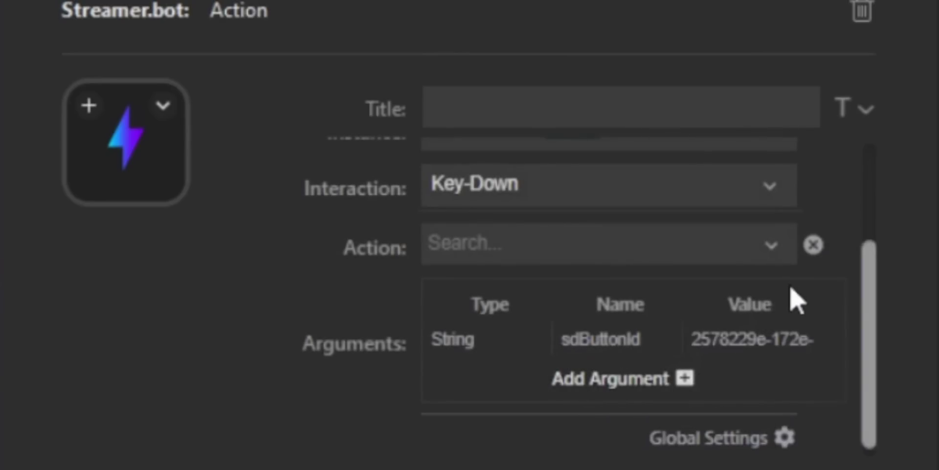
{"action": "scroll", "coordinate": [817, 252], "scroll_direction": "up", "scroll_amount": 2}
{"action": "scroll", "coordinate": [864, 266], "scroll_direction": "up", "scroll_amount": 1}
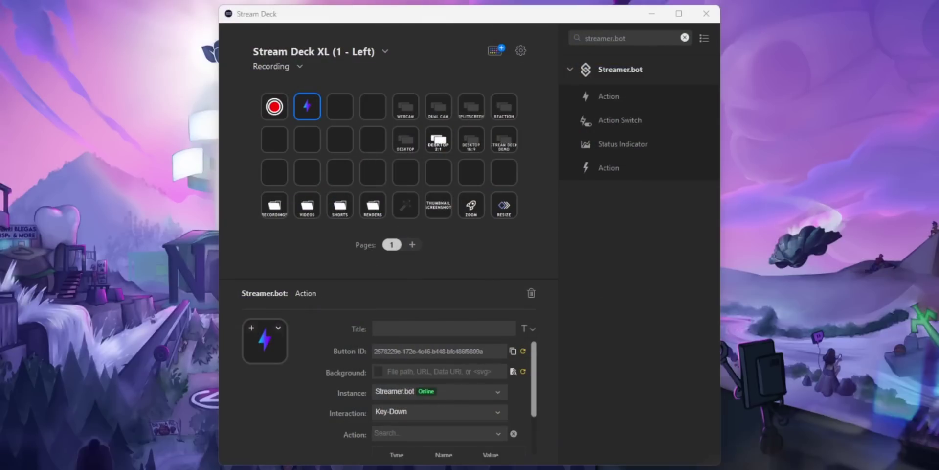
Place a Streamer.bot Action on the third key of the second row and browse its selectable actions
{"action": "left_click_drag", "start_coordinate": [609, 96], "coordinate": [336, 140]}
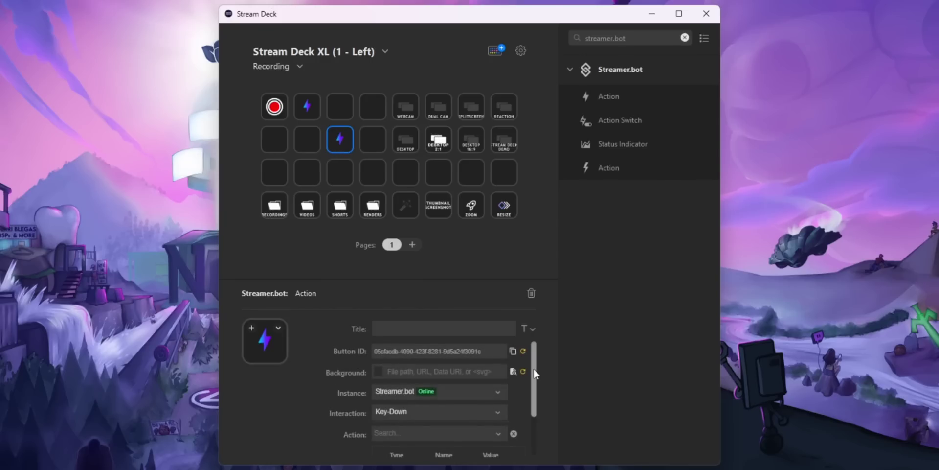
{"action": "left_click_drag", "start_coordinate": [534, 371], "coordinate": [538, 413]}
{"action": "left_click", "coordinate": [498, 371]}
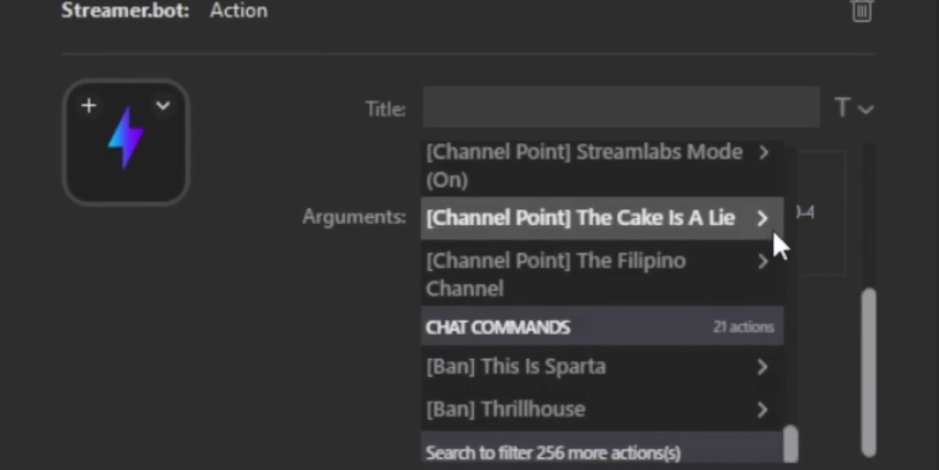
{"action": "scroll", "coordinate": [711, 245], "scroll_direction": "up", "scroll_amount": 15}
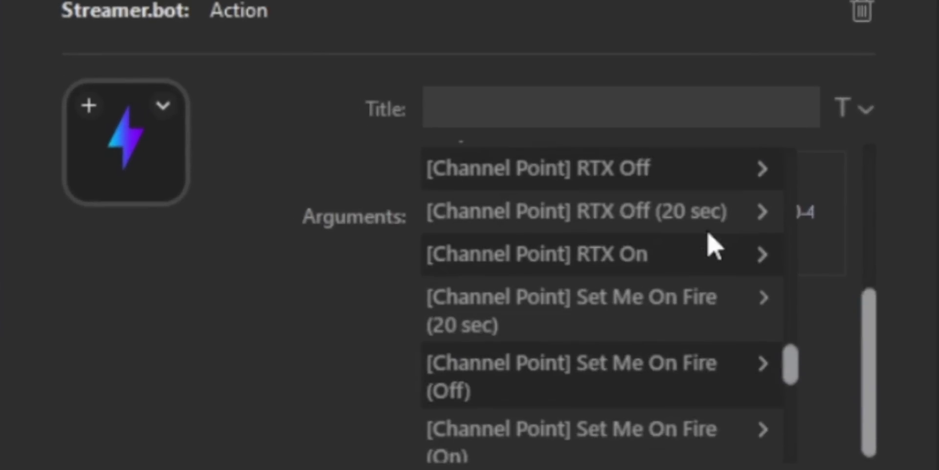
{"action": "scroll", "coordinate": [709, 247], "scroll_direction": "up", "scroll_amount": 10}
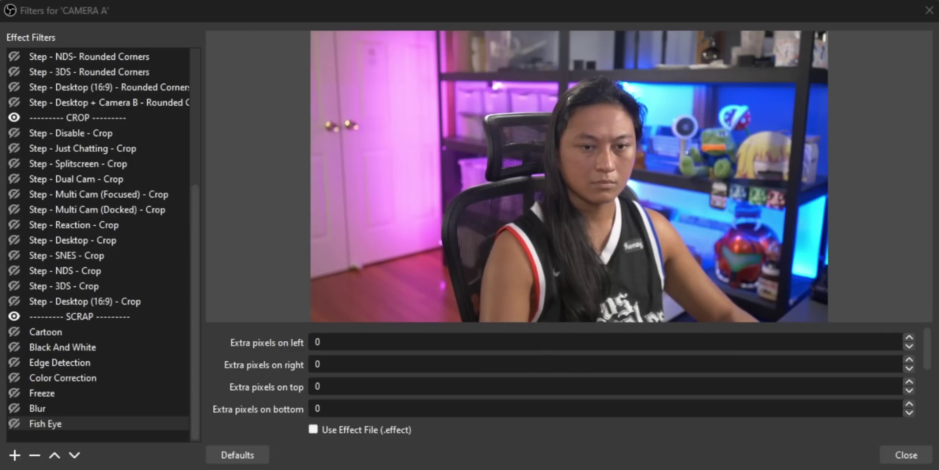
Toggle the Fish Eye filter of CAMERA A on and off in OBS to preview its effect
{"action": "left_click", "coordinate": [91, 425]}
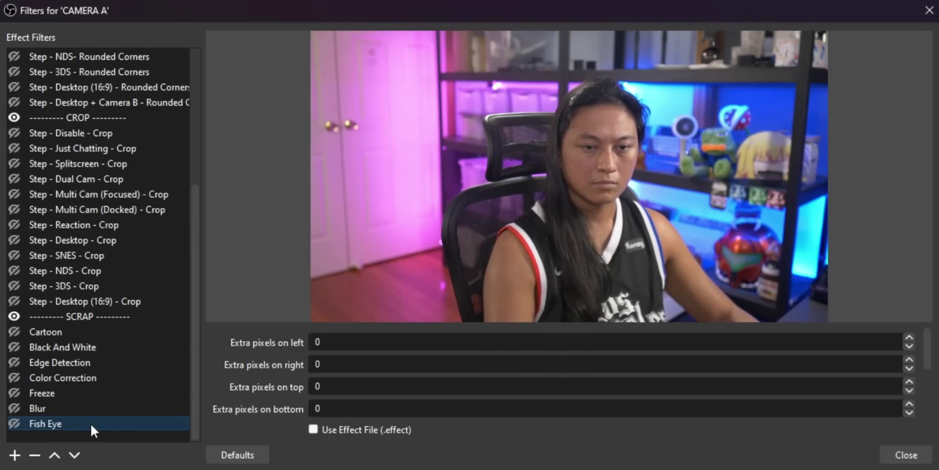
{"action": "left_click", "coordinate": [14, 423]}
{"action": "left_click", "coordinate": [14, 424]}
{"action": "left_click", "coordinate": [14, 424]}
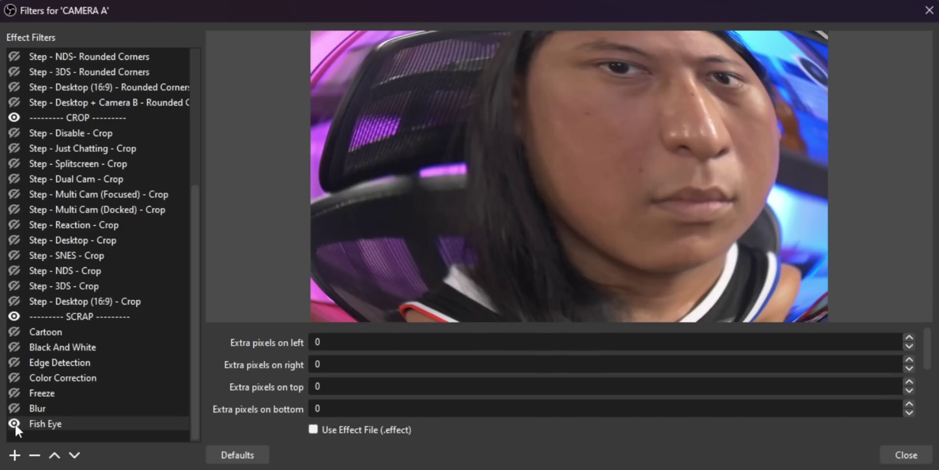
{"action": "left_click", "coordinate": [15, 424]}
{"action": "left_click", "coordinate": [15, 424]}
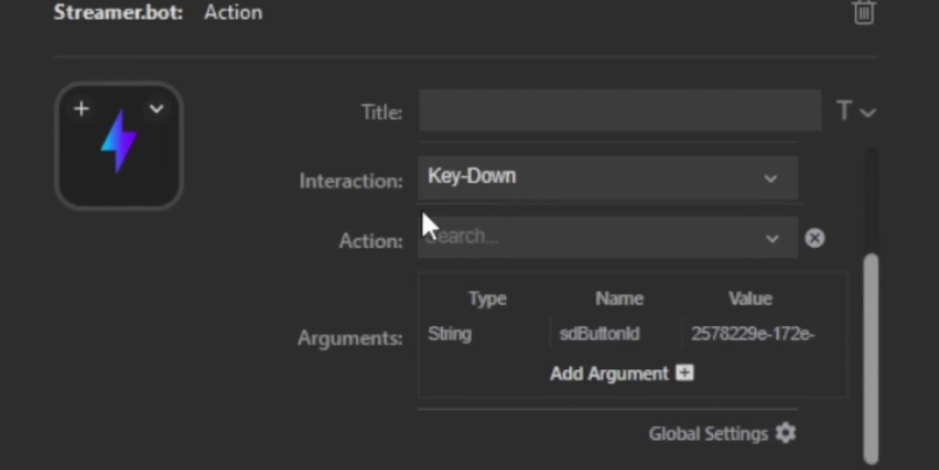
Open the key's action choices, and inspect the filter state setting of the Fish Eye (Off) action's OBS sub-action in Streamer.bot
{"action": "left_click", "coordinate": [773, 240]}
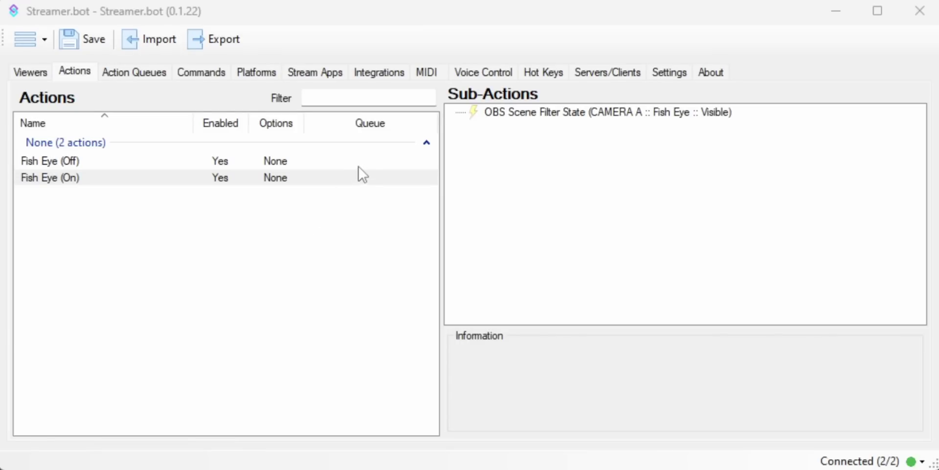
{"action": "left_click", "coordinate": [359, 167]}
{"action": "right_click", "coordinate": [670, 115]}
{"action": "left_click", "coordinate": [756, 460]}
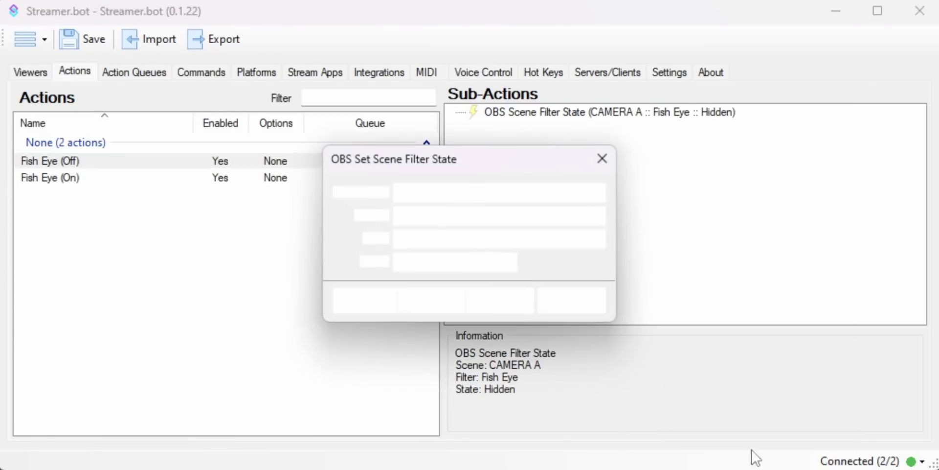
{"action": "left_click", "coordinate": [504, 262]}
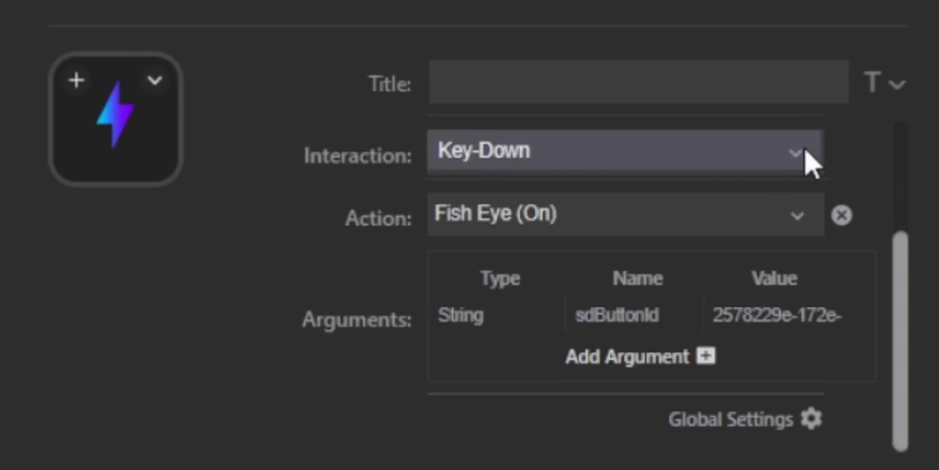
Assign the Fish Eye (Off) action to the Key-Up interaction of the Stream Deck key
{"action": "left_click", "coordinate": [811, 162]}
{"action": "left_click", "coordinate": [652, 362]}
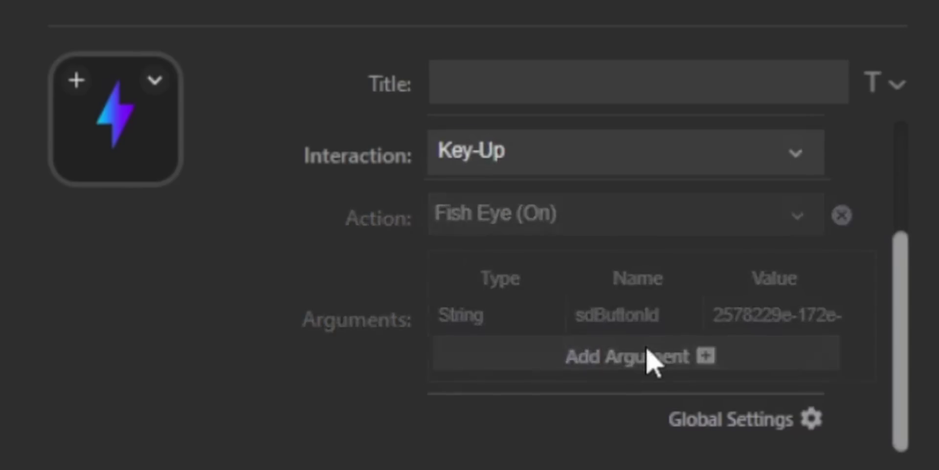
{"action": "left_click", "coordinate": [798, 215]}
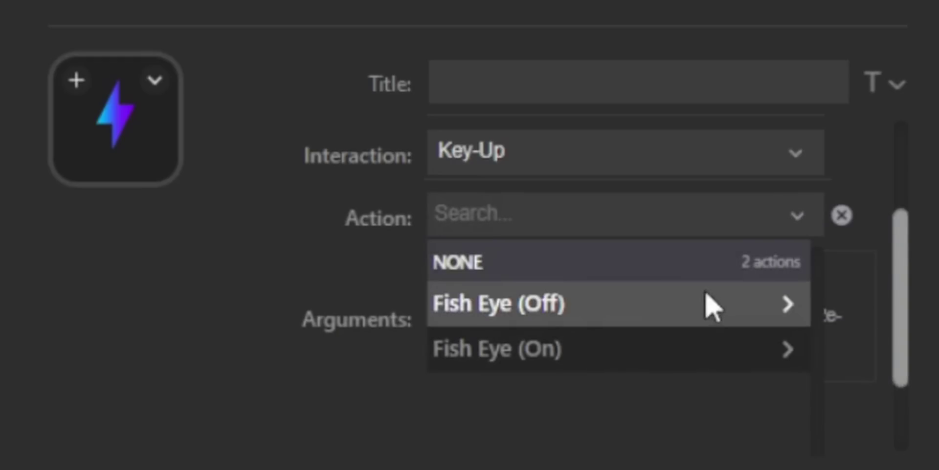
{"action": "left_click", "coordinate": [606, 303]}
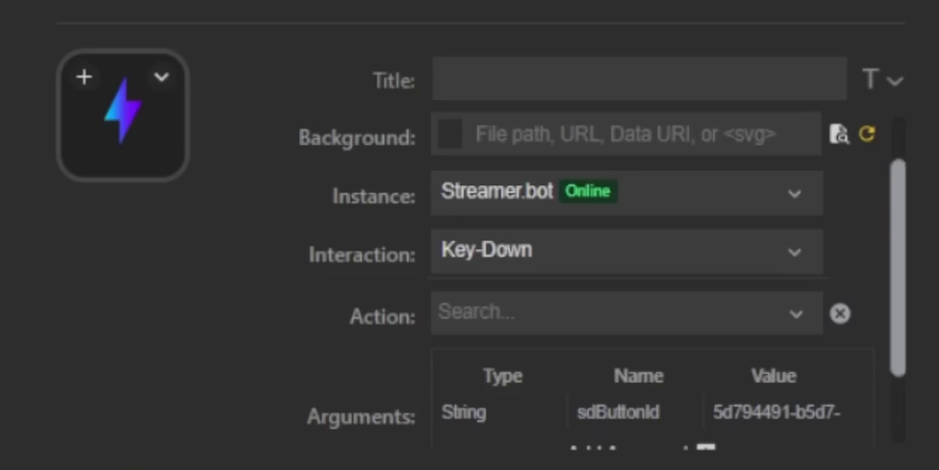
Switch the second Streamer.bot key's interaction to Key-Down (Long Press)
{"action": "left_click", "coordinate": [795, 254]}
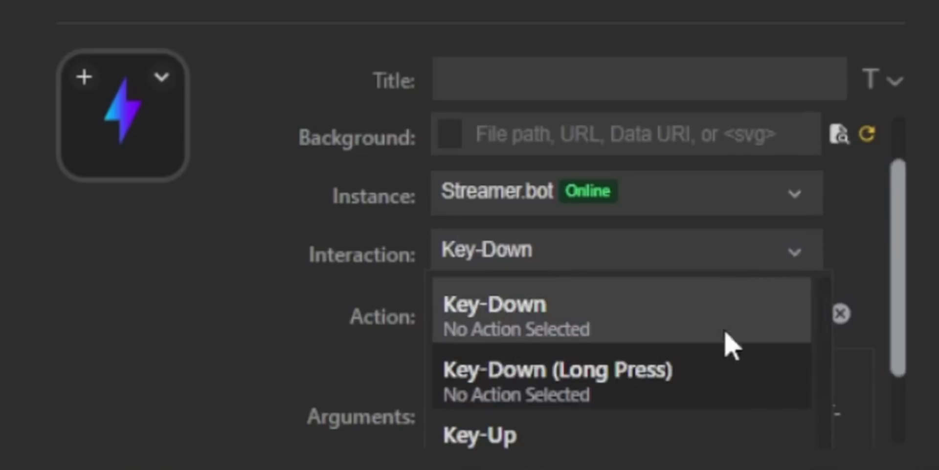
{"action": "left_click", "coordinate": [705, 376]}
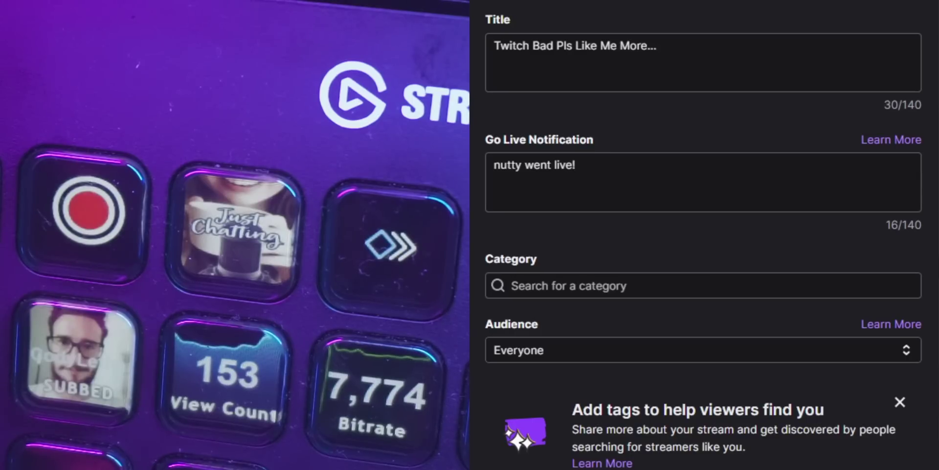
Search for "hot tub" as the Twitch stream category and select Pools, Hot Tubs, and Beaches
{"action": "left_click", "coordinate": [586, 284]}
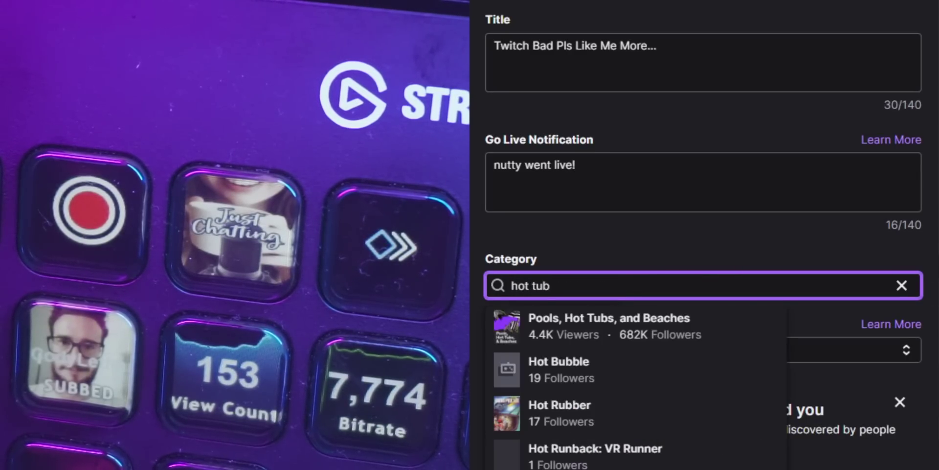
{"action": "left_click", "coordinate": [603, 328]}
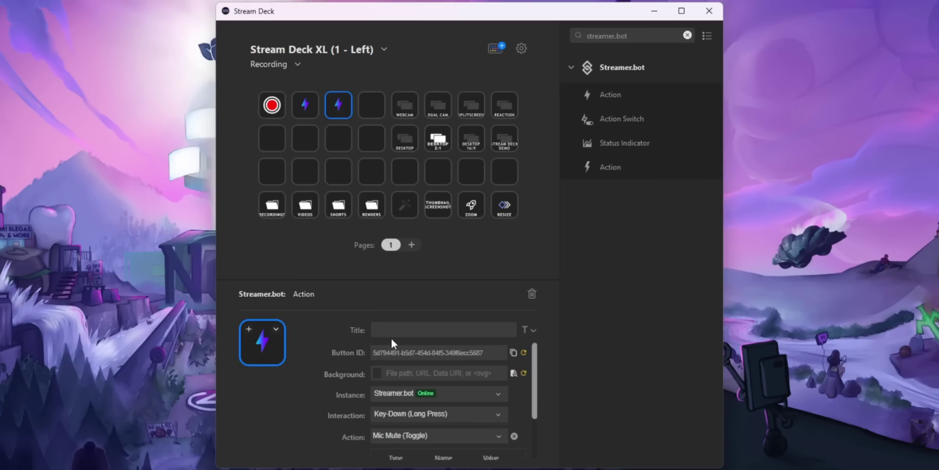
Title the Mic Mute (Toggle) key "Mic Mute" and choose a background image from the V4 Stream Deck icons folder
{"action": "left_click", "coordinate": [390, 332]}
{"action": "type", "text": "Mic Mute"}
{"action": "left_click", "coordinate": [512, 375]}
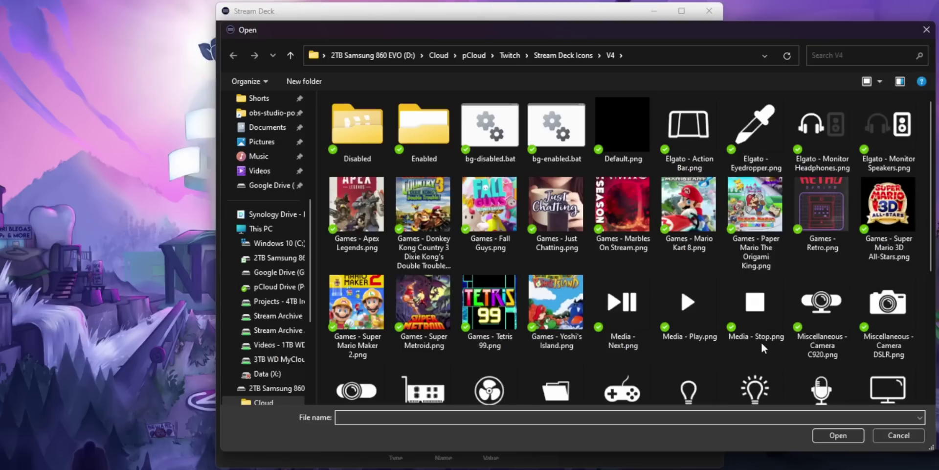
{"action": "scroll", "coordinate": [761, 340], "scroll_direction": "down", "scroll_amount": 5}
{"action": "double_click", "coordinate": [811, 194]}
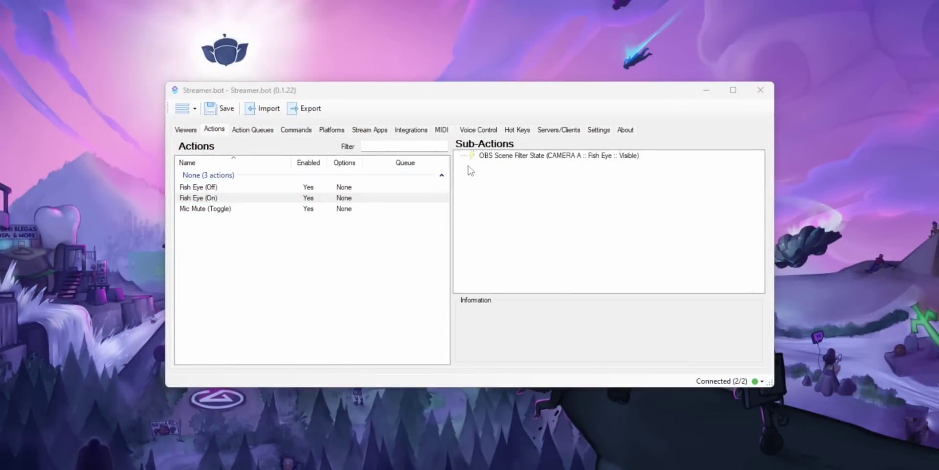
Add a Stream Deck Set Title sub-action to the Fish Eye (On) action in Streamer.bot
{"action": "right_click", "coordinate": [463, 171]}
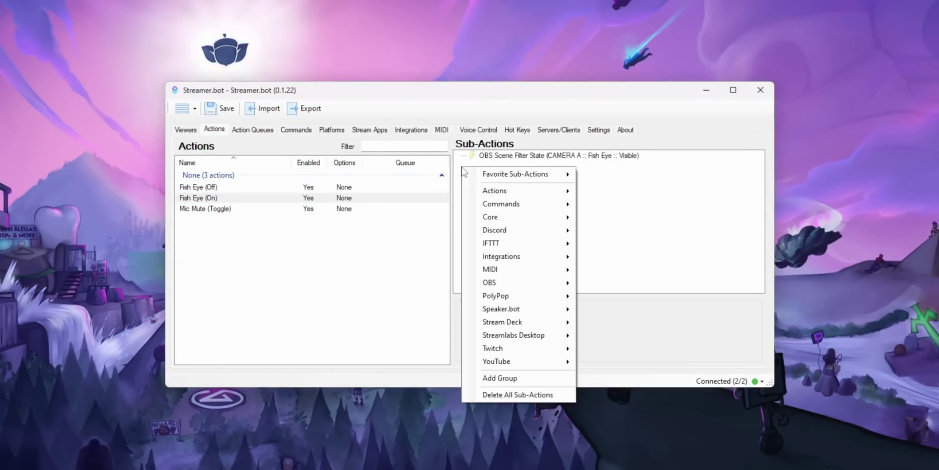
{"action": "mouse_move", "coordinate": [527, 323]}
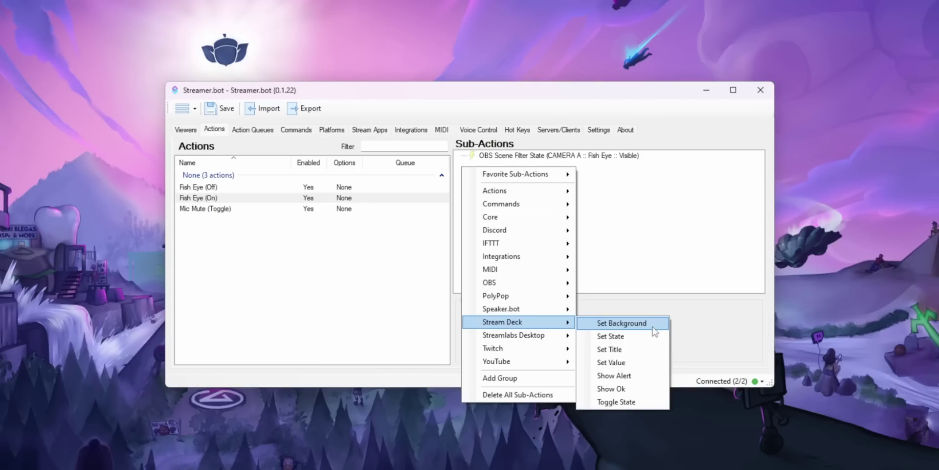
{"action": "left_click", "coordinate": [656, 349]}
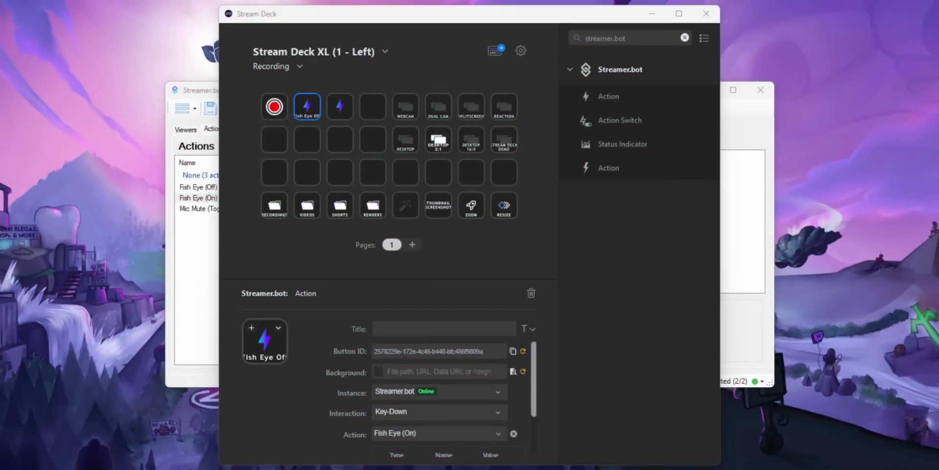
Copy the Fish Eye key's button ID from Stream Deck into the Set Title sub-action in Streamer.bot and confirm the sub-action
{"action": "left_click_drag", "start_coordinate": [488, 351], "coordinate": [322, 358]}
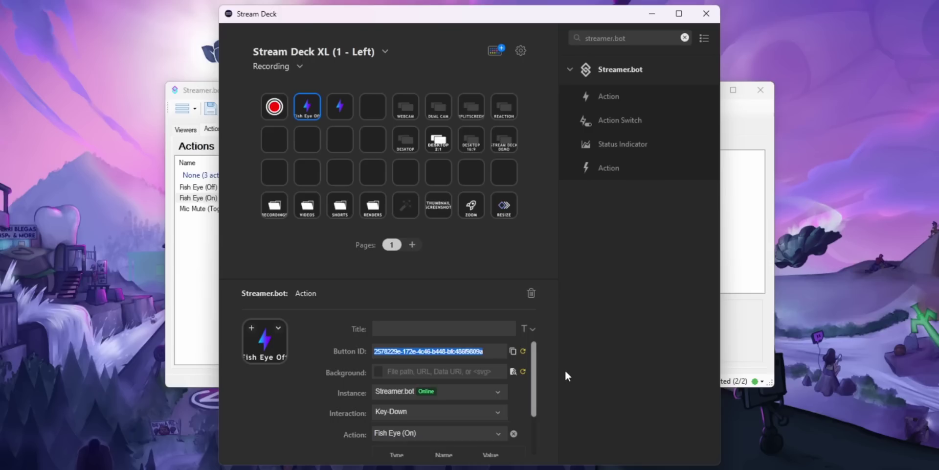
{"action": "left_click", "coordinate": [512, 350]}
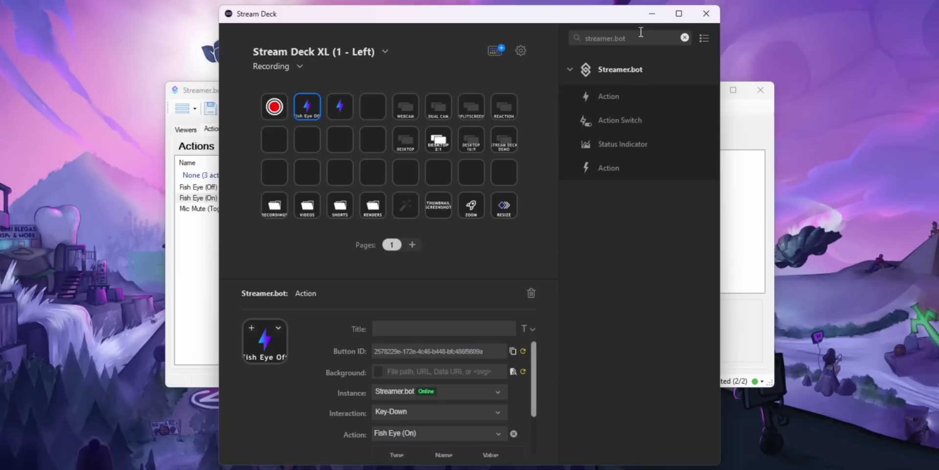
{"action": "left_click", "coordinate": [652, 14]}
{"action": "key", "text": "ctrl+v"}
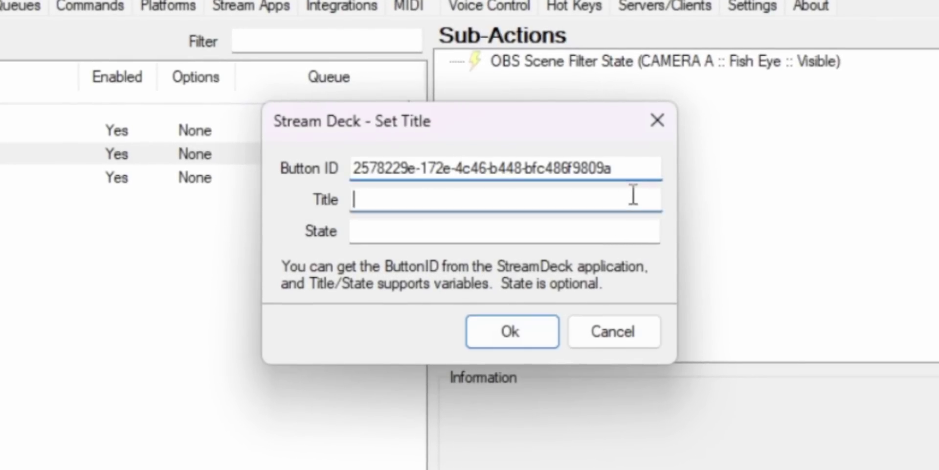
{"action": "key", "text": "Return"}
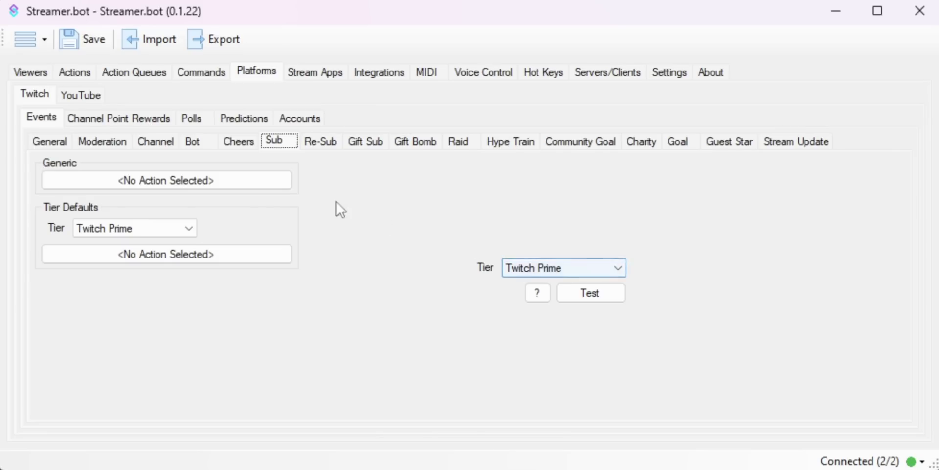
Assign the Sub Button action to the generic Twitch Sub event
{"action": "left_click", "coordinate": [259, 182]}
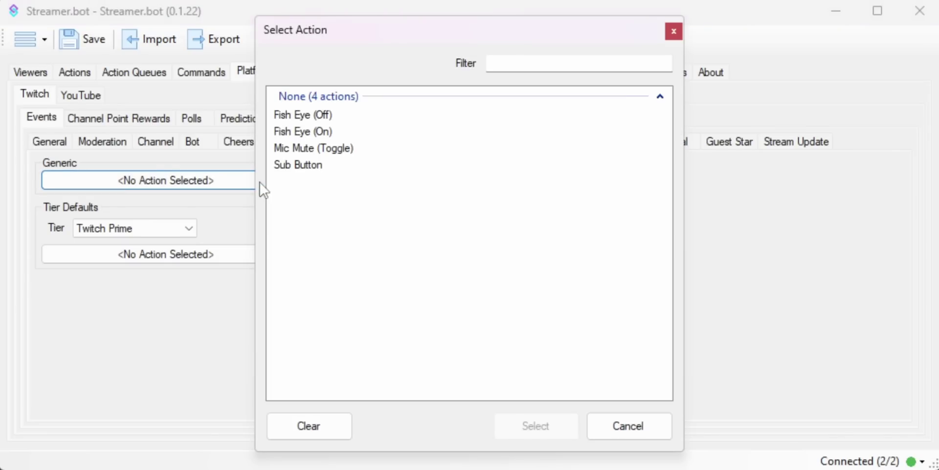
{"action": "left_click", "coordinate": [313, 165]}
{"action": "left_click", "coordinate": [554, 427]}
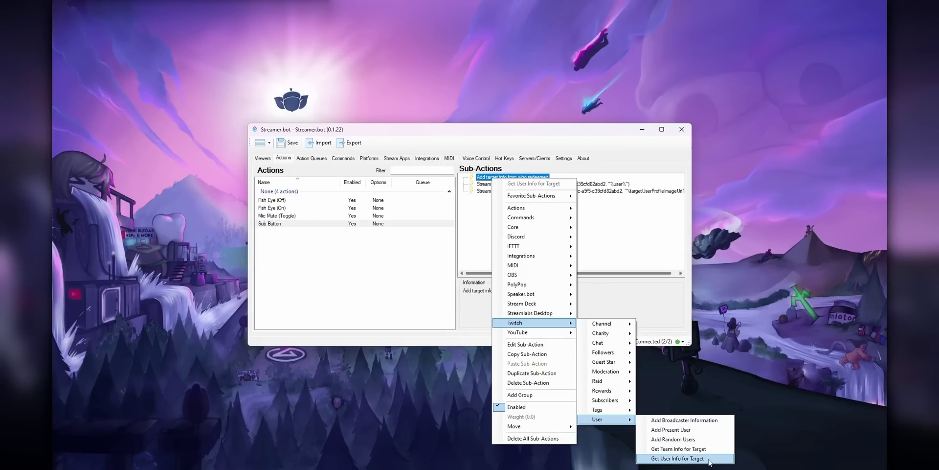
Review the settings of the Sub Button action's target info and Stream Deck Set Background sub-actions
{"action": "right_click", "coordinate": [479, 178]}
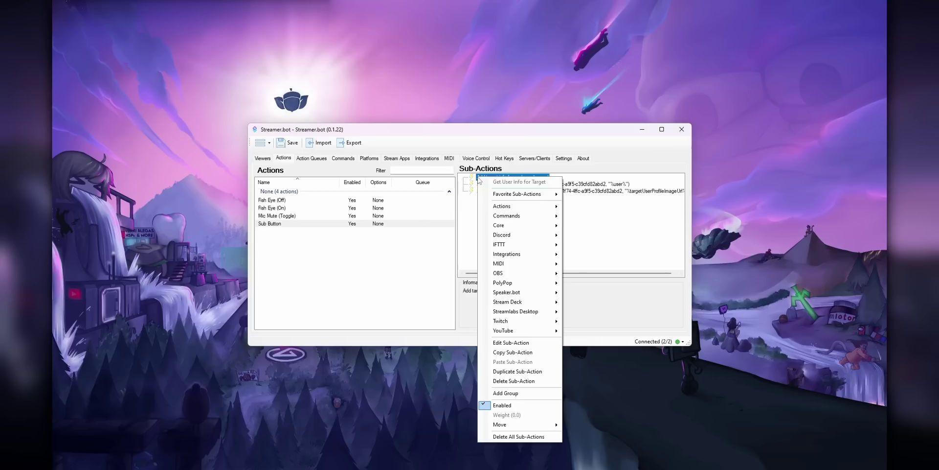
{"action": "left_click", "coordinate": [509, 342]}
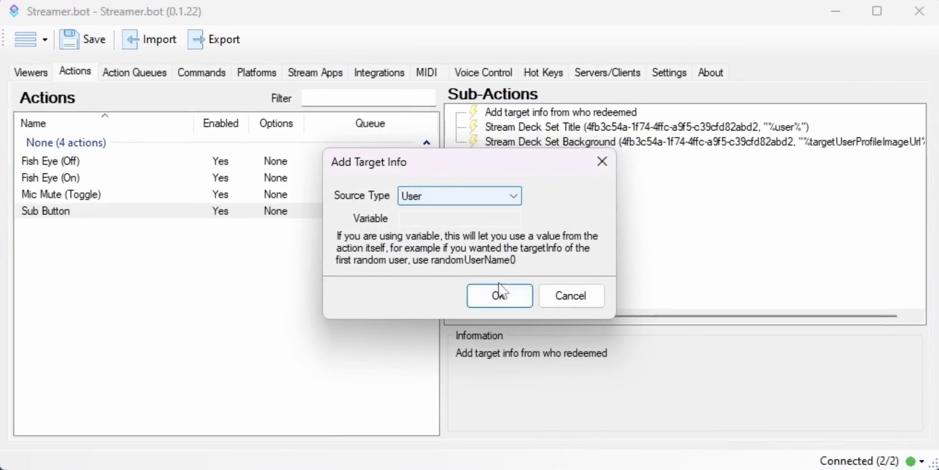
{"action": "left_click", "coordinate": [484, 262]}
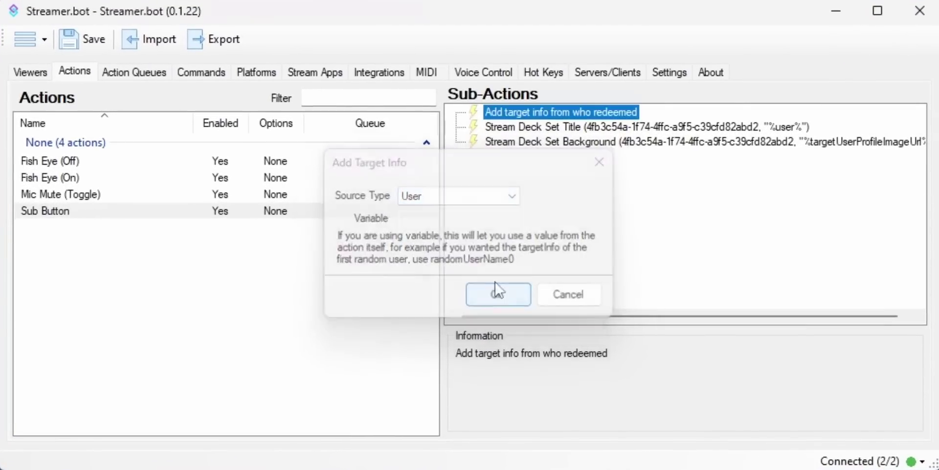
{"action": "left_click", "coordinate": [539, 142]}
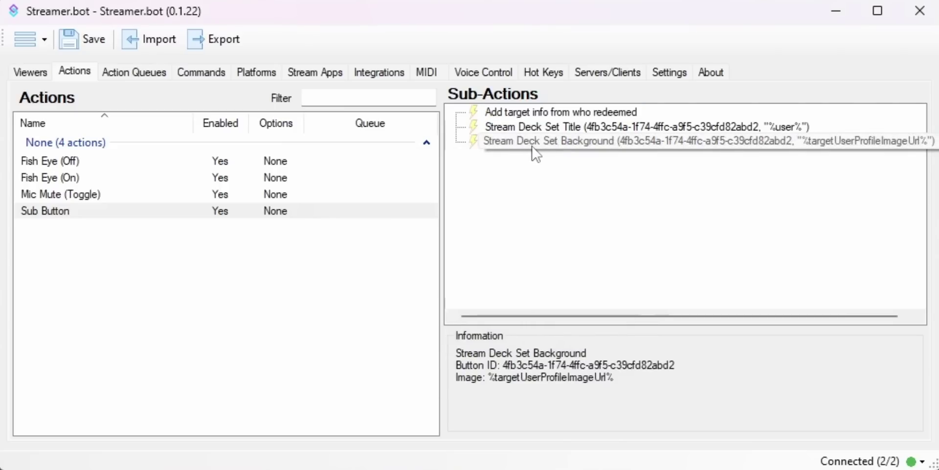
{"action": "right_click", "coordinate": [538, 153]}
{"action": "key", "text": "Escape"}
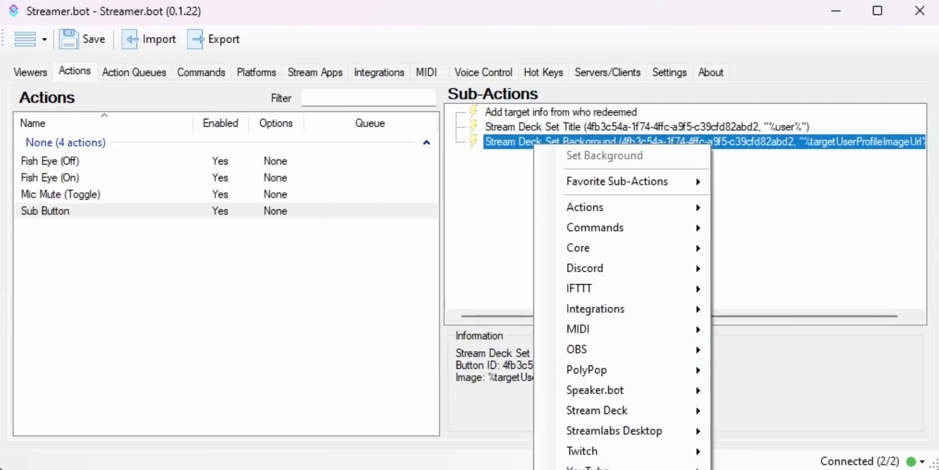
{"action": "key", "text": "Return"}
{"action": "key", "text": "Tab"}
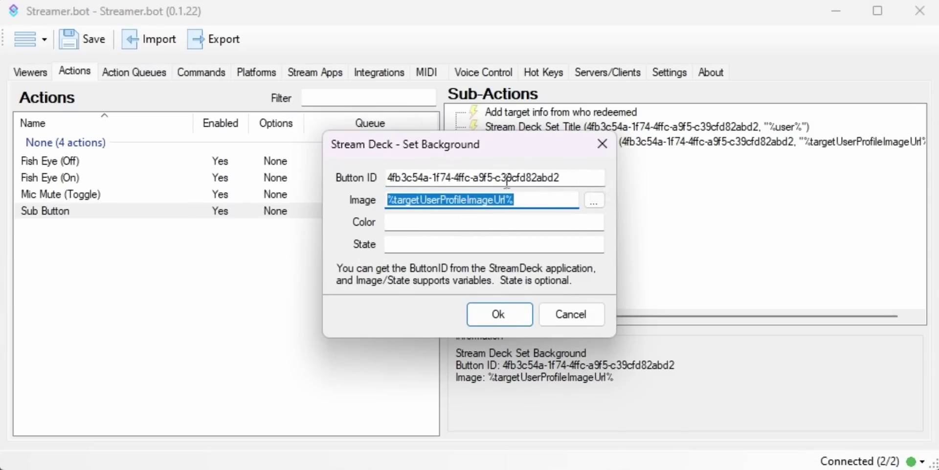
{"action": "key", "text": "shift+Tab"}
{"action": "left_click", "coordinate": [499, 316]}
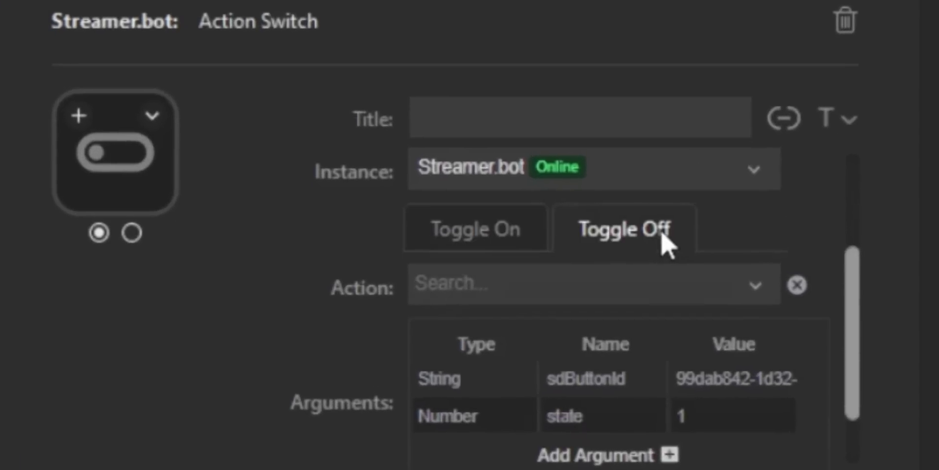
{"action": "left_click", "coordinate": [461, 373]}
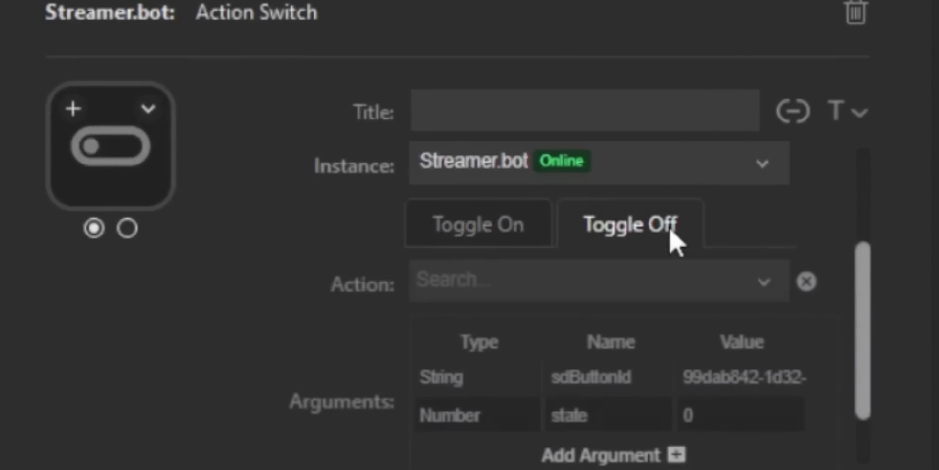
{"action": "left_click", "coordinate": [524, 237]}
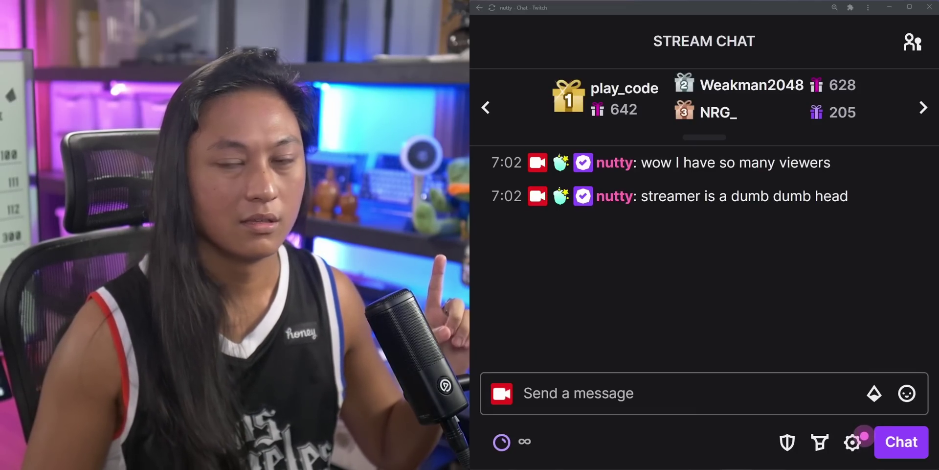
{"action": "key", "text": "alt+shift+s"}
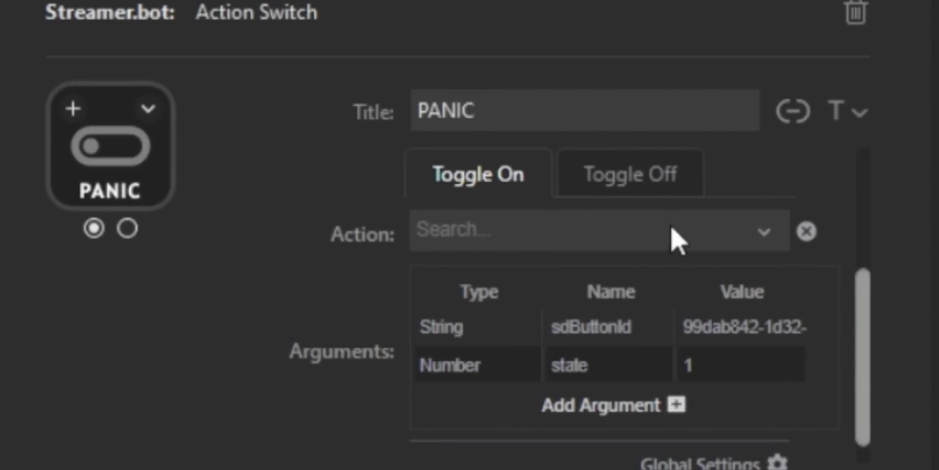
Assign [Shield] Chat Lockdown (On) to the PANIC switch's Toggle On and [Shield] Chat Lockdown (Off) to its Toggle Off
{"action": "type", "text": "chat lock"}
{"action": "left_click", "coordinate": [671, 288]}
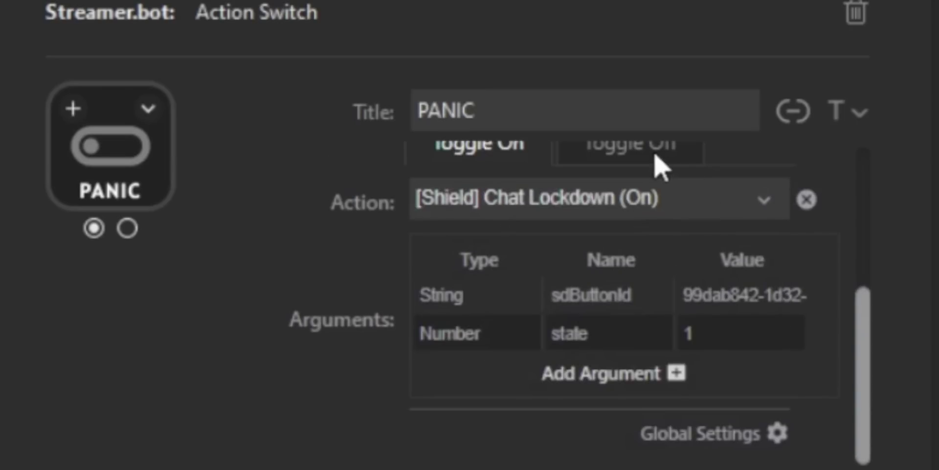
{"action": "left_click", "coordinate": [658, 157]}
{"action": "left_click", "coordinate": [631, 189]}
{"action": "type", "text": "chat lock"}
{"action": "left_click", "coordinate": [611, 241]}
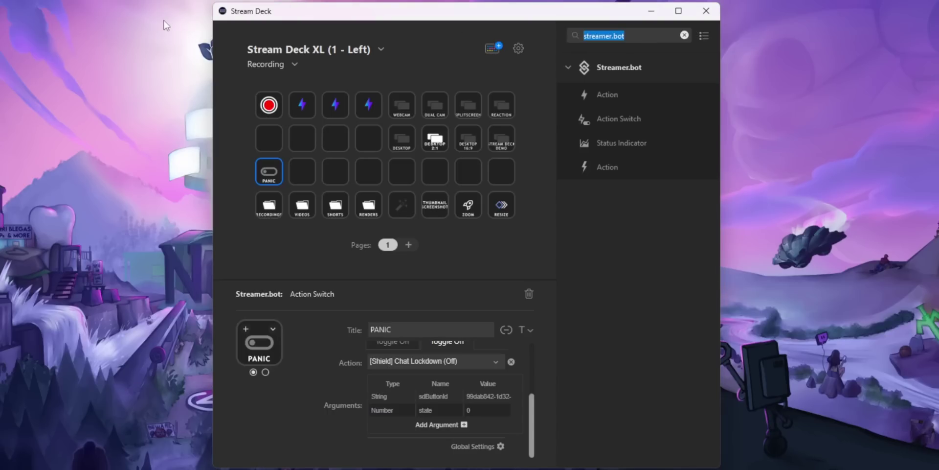
Search the Stream Deck actions for "multi" and place a Multi Action Switch on the empty key beside PANIC
{"action": "type", "text": "multi"}
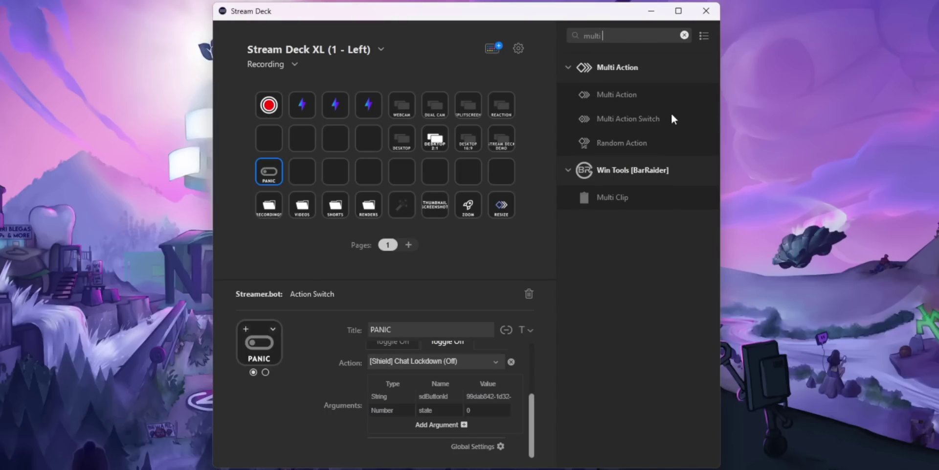
{"action": "left_click_drag", "start_coordinate": [672, 115], "coordinate": [301, 163]}
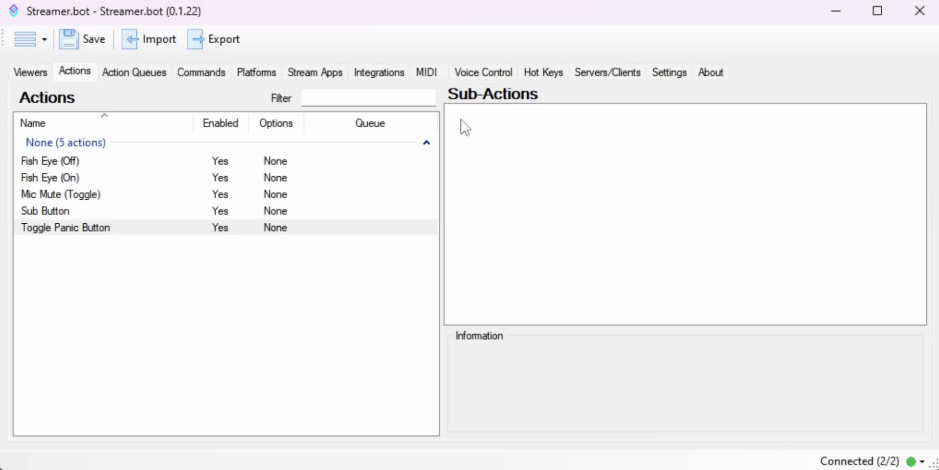
In Streamer.bot, add a Stream Deck Toggle State sub-action with the copied button ID to the Toggle Panic Button action
{"action": "right_click", "coordinate": [451, 107]}
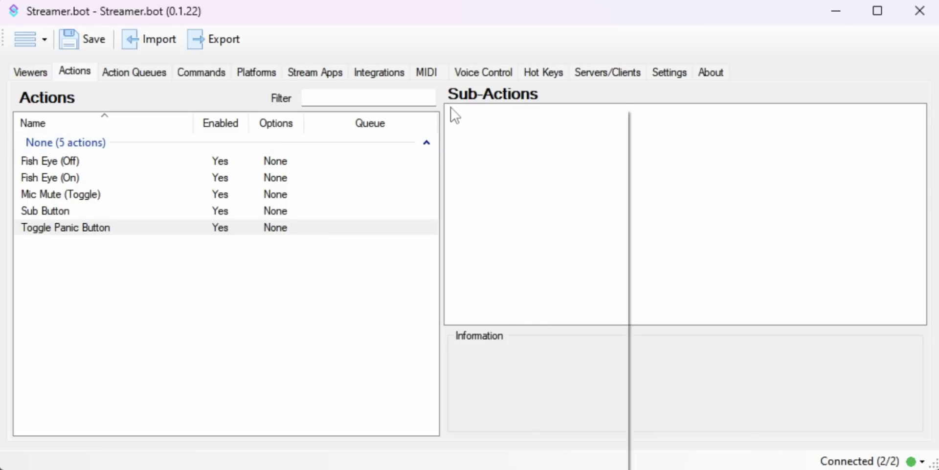
{"action": "mouse_move", "coordinate": [551, 347]}
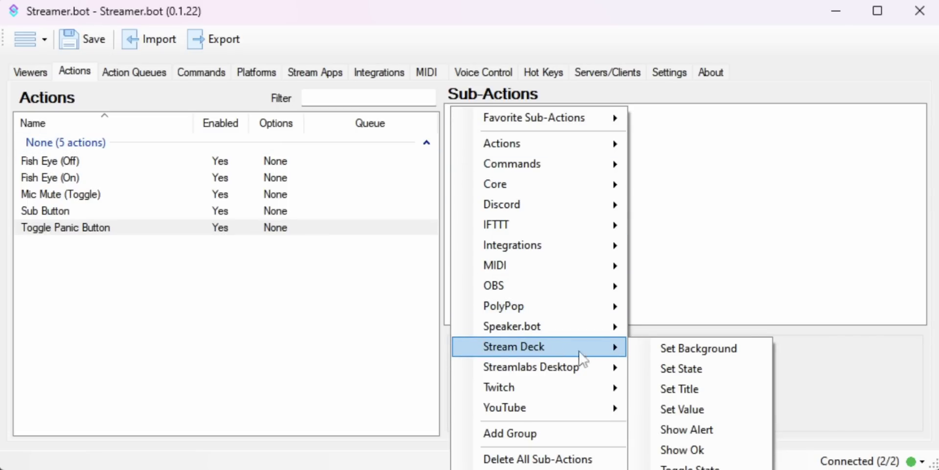
{"action": "left_click", "coordinate": [690, 467]}
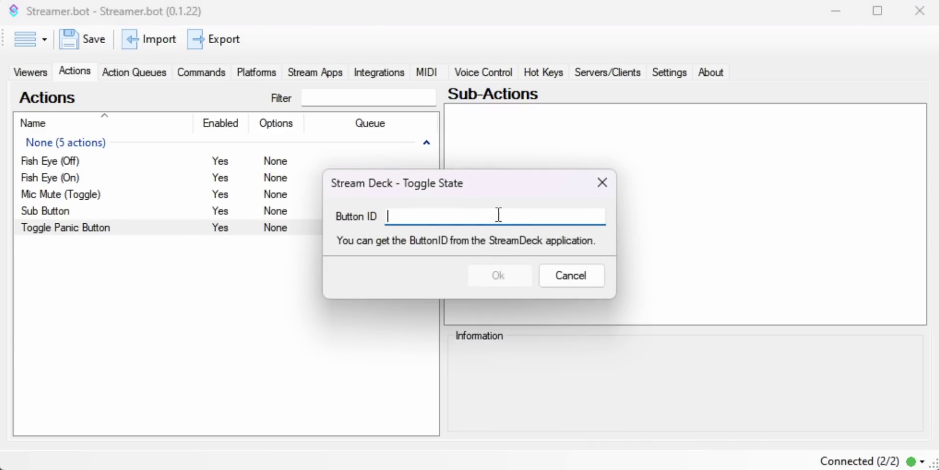
{"action": "key", "text": "ctrl+v"}
{"action": "left_click", "coordinate": [512, 278]}
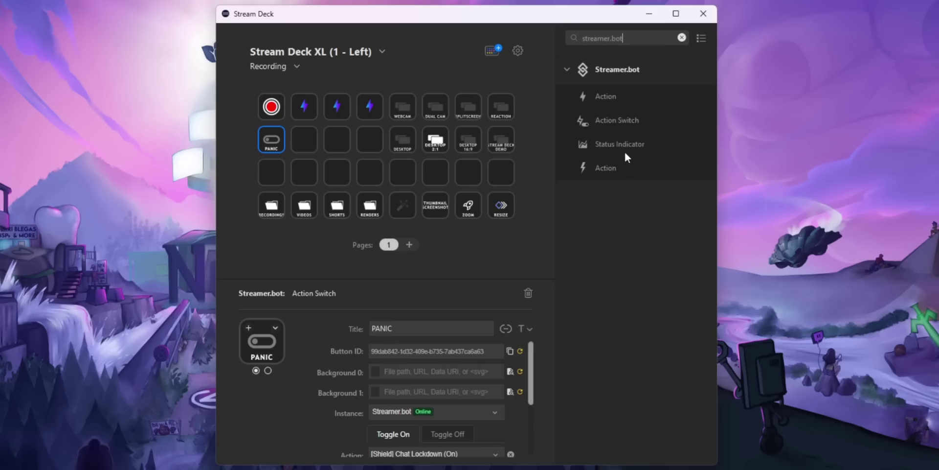
In Stream Deck, place a Streamer.bot Status Indicator on the empty key directly below PANIC
{"action": "left_click_drag", "start_coordinate": [625, 154], "coordinate": [263, 172]}
{"action": "left_click_drag", "start_coordinate": [625, 142], "coordinate": [268, 172]}
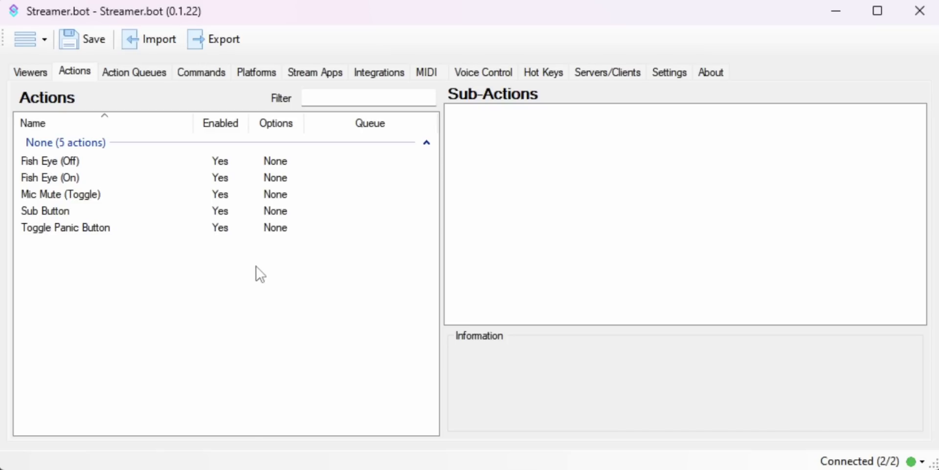
In Streamer.bot, create a new action named "Update View Count"
{"action": "right_click", "coordinate": [257, 267]}
{"action": "left_click", "coordinate": [312, 277]}
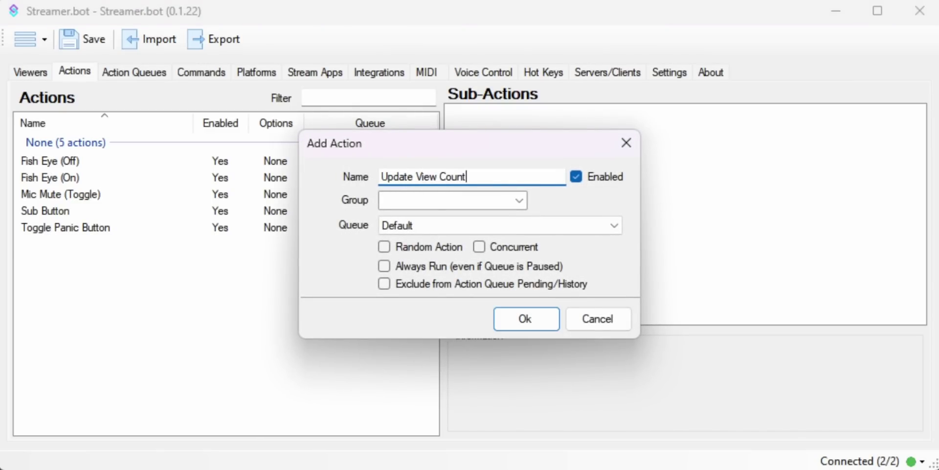
{"action": "key", "text": "Return"}
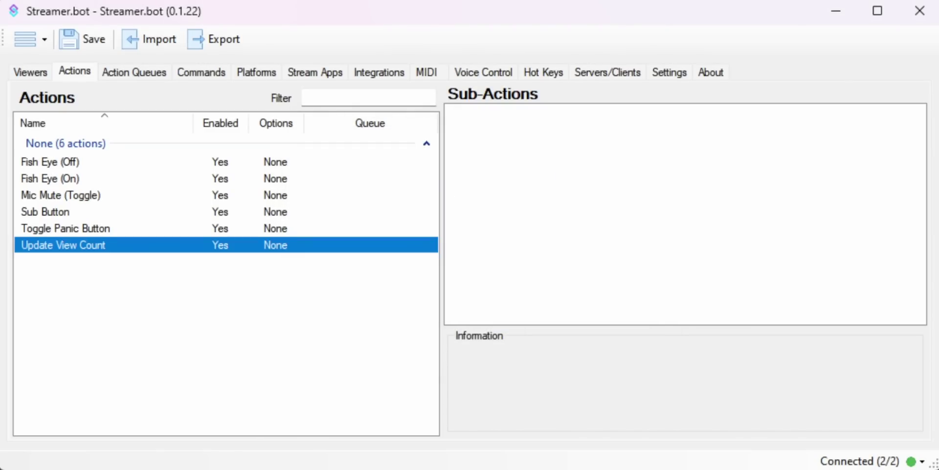
Add the Twitch channel sub-action Add Viewer Count to the Update View Count action
{"action": "left_click", "coordinate": [517, 149]}
{"action": "right_click", "coordinate": [456, 113]}
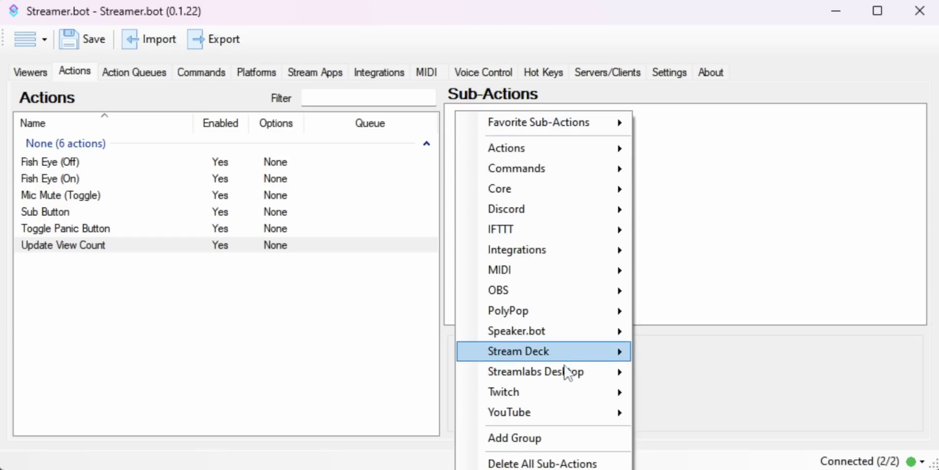
{"action": "mouse_move", "coordinate": [574, 395]}
{"action": "mouse_move", "coordinate": [704, 399]}
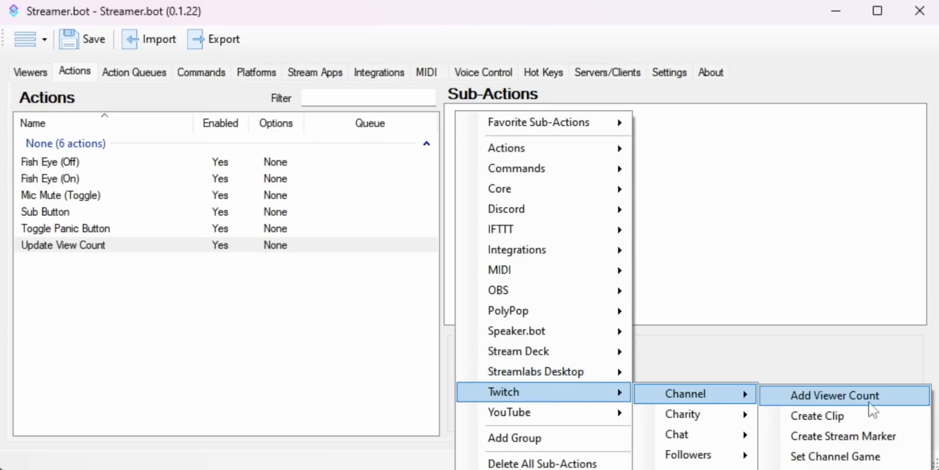
{"action": "left_click", "coordinate": [912, 404]}
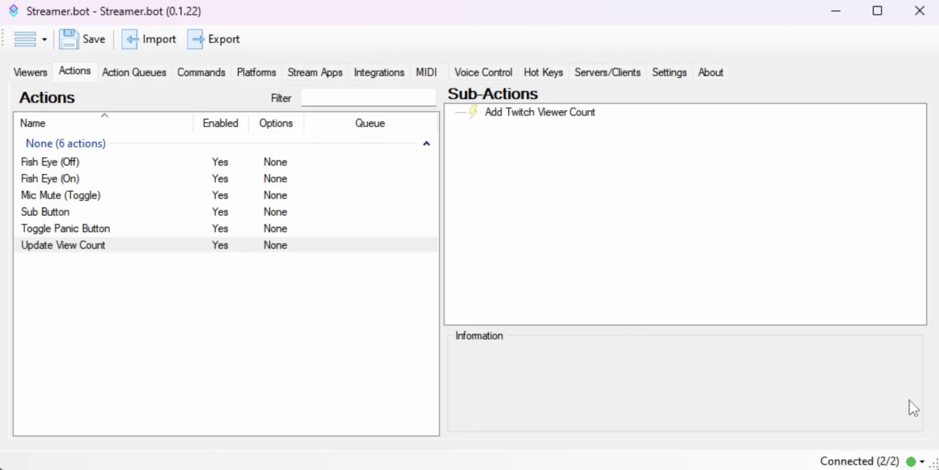
Add a Stream Deck Set Value sub-action with value %viewerCount% and the Status Indicator key's button ID, 17c8edec-6a13-4129-89e5-64925acd421a
{"action": "right_click", "coordinate": [456, 131]}
{"action": "mouse_move", "coordinate": [570, 373]}
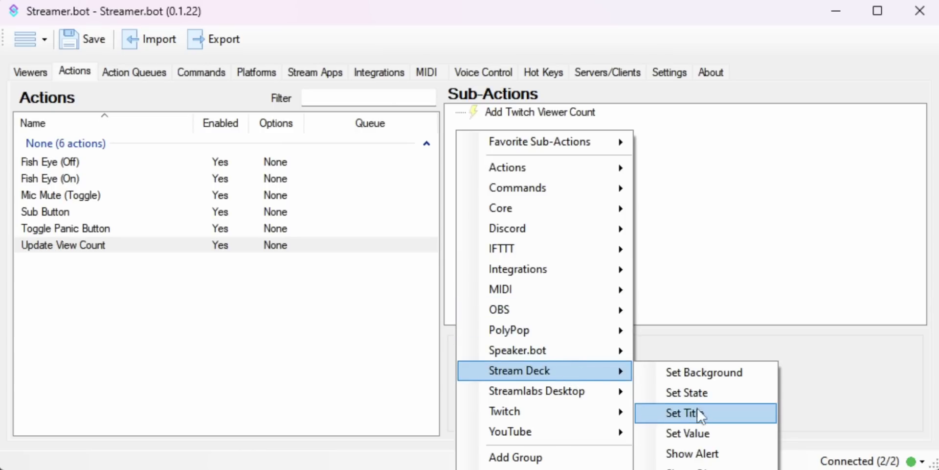
{"action": "left_click", "coordinate": [761, 438]}
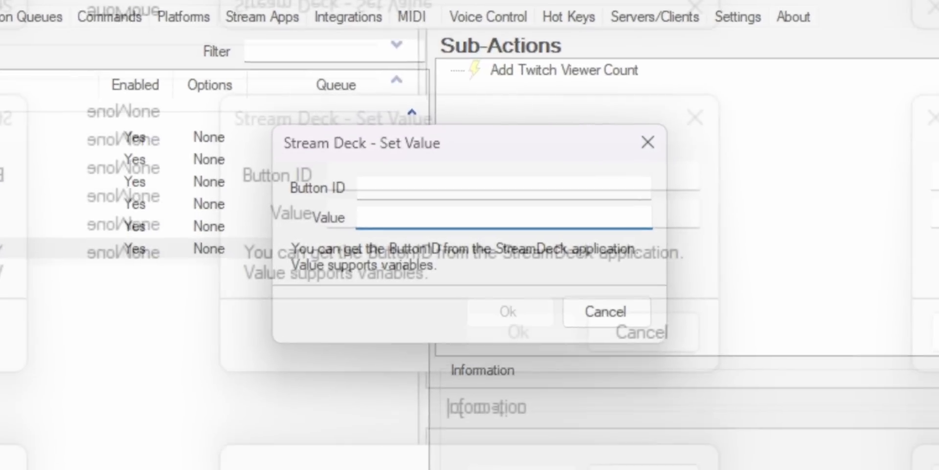
{"action": "type", "text": "%viewerCount"}
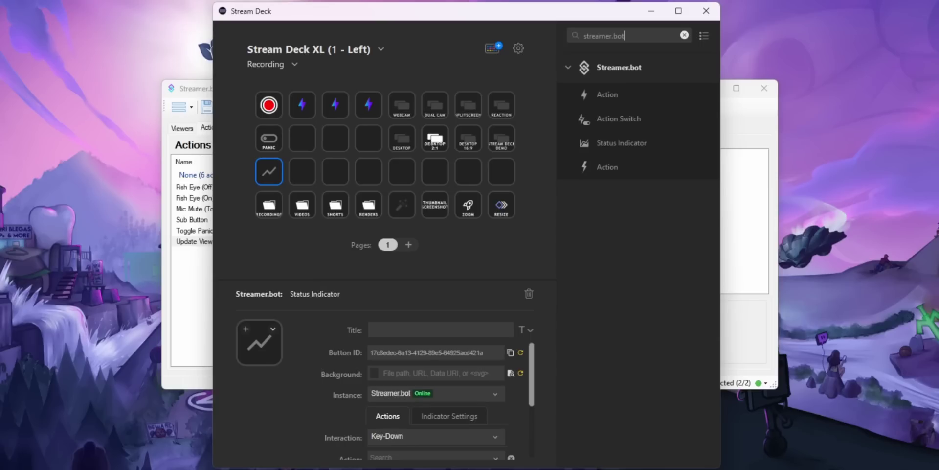
{"action": "left_click", "coordinate": [652, 11]}
{"action": "left_click", "coordinate": [506, 209]}
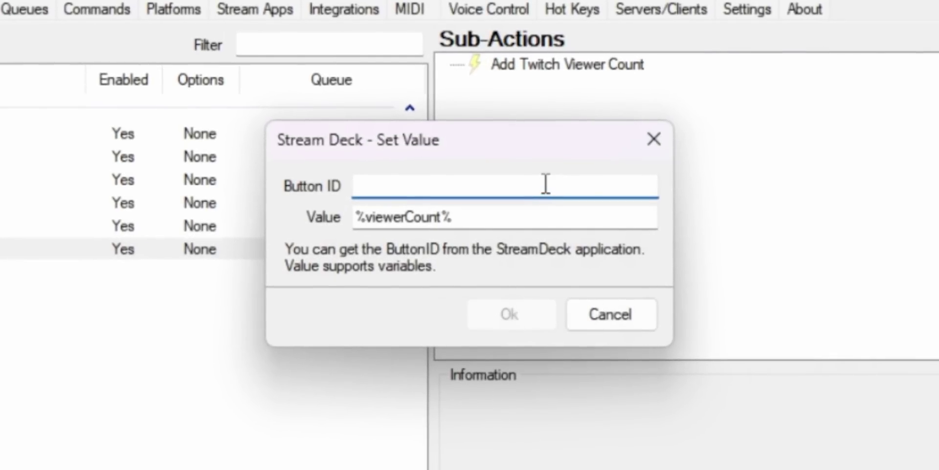
{"action": "type", "text": "17c8edec-6a13-4129-89e5-64525acd421a"}
{"action": "key", "text": "Return"}
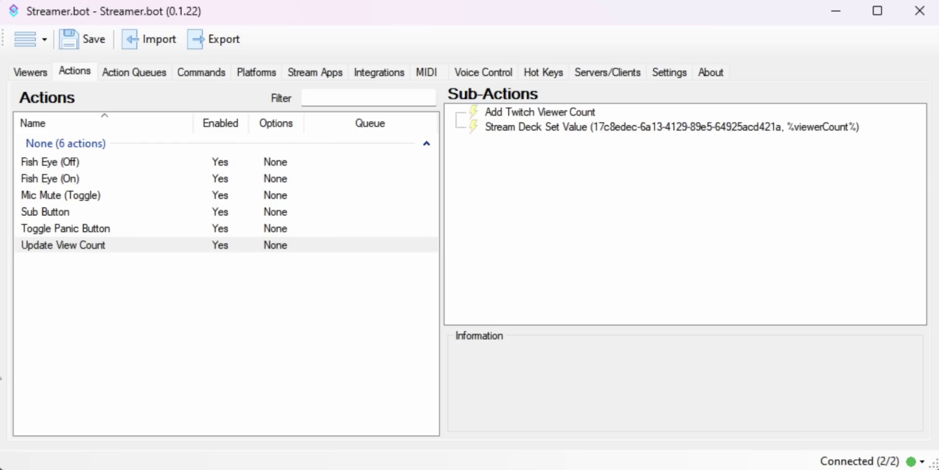
Add a repeating timed action named "Update View Count" that runs the Update View Count action every 120 seconds
{"action": "left_click", "coordinate": [669, 72]}
{"action": "left_click", "coordinate": [348, 94]}
{"action": "right_click", "coordinate": [136, 143]}
{"action": "left_click", "coordinate": [153, 159]}
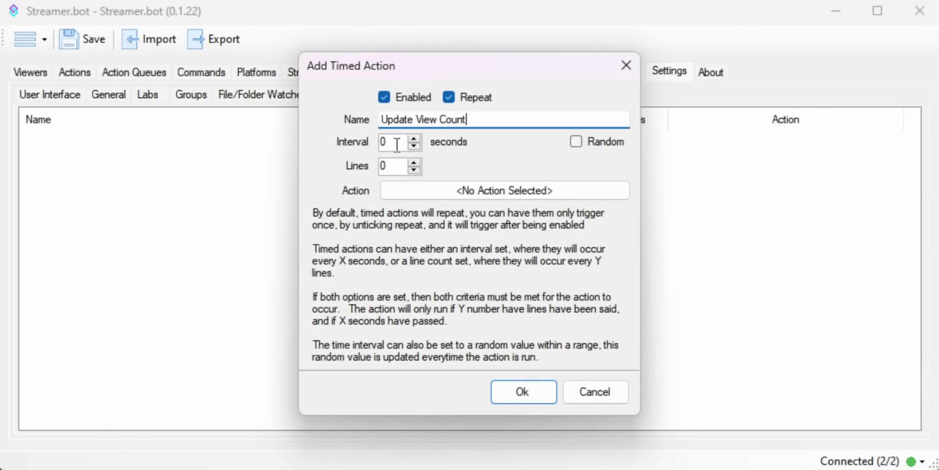
{"action": "left_click", "coordinate": [504, 190]}
{"action": "double_click", "coordinate": [348, 198]}
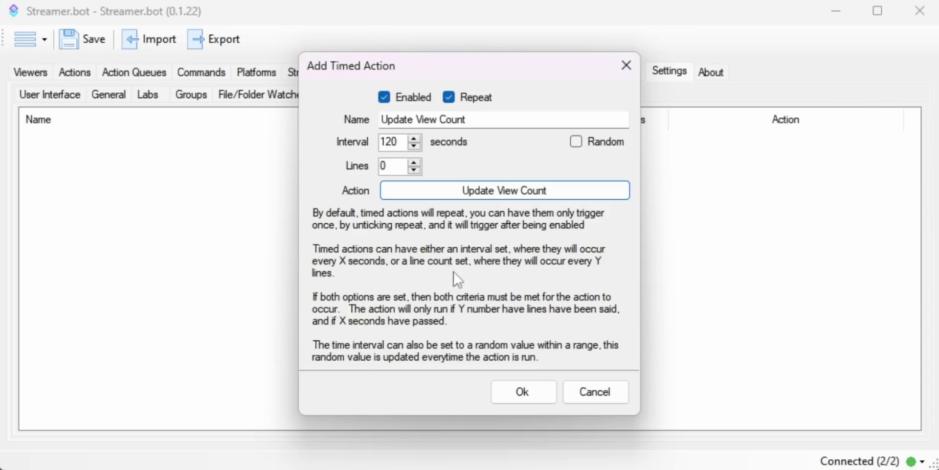
{"action": "left_click", "coordinate": [527, 395]}
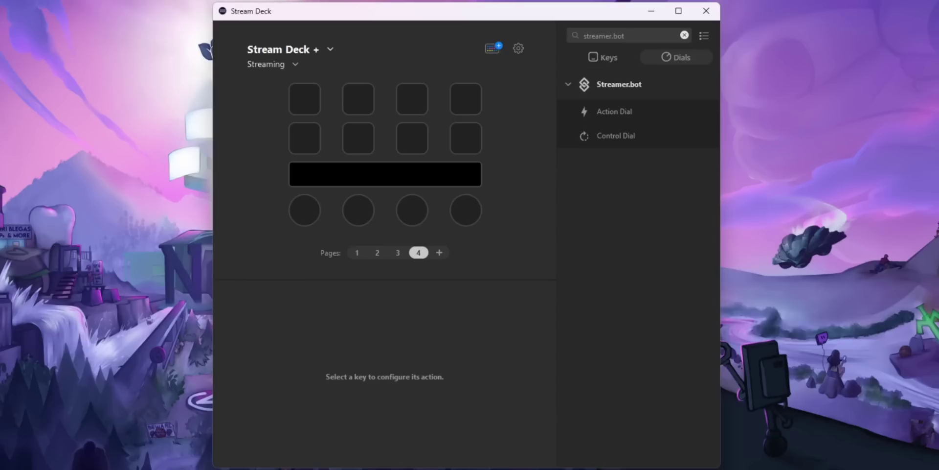
In Stream Deck, place a Streamer.bot Action Dial on the first dial and look through its available interactions
{"action": "left_click_drag", "start_coordinate": [663, 110], "coordinate": [313, 173]}
{"action": "left_click_drag", "start_coordinate": [321, 205], "coordinate": [319, 204]}
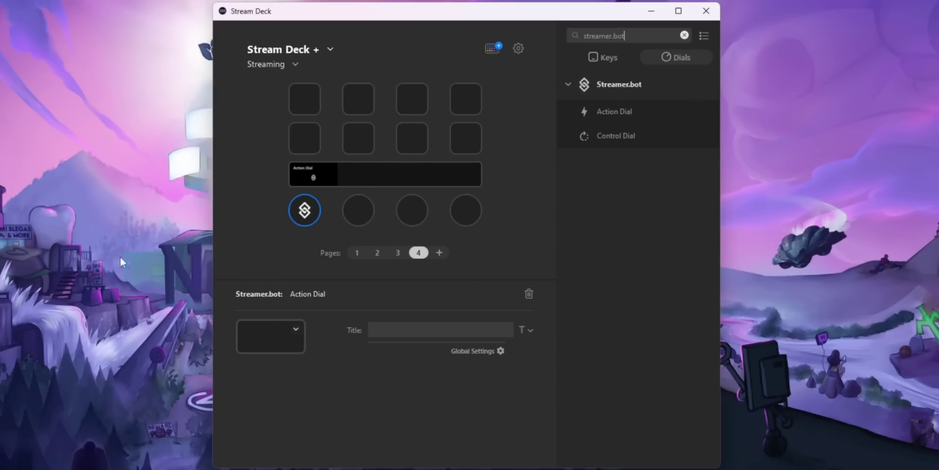
{"action": "scroll", "coordinate": [532, 389], "scroll_direction": "down", "scroll_amount": 3}
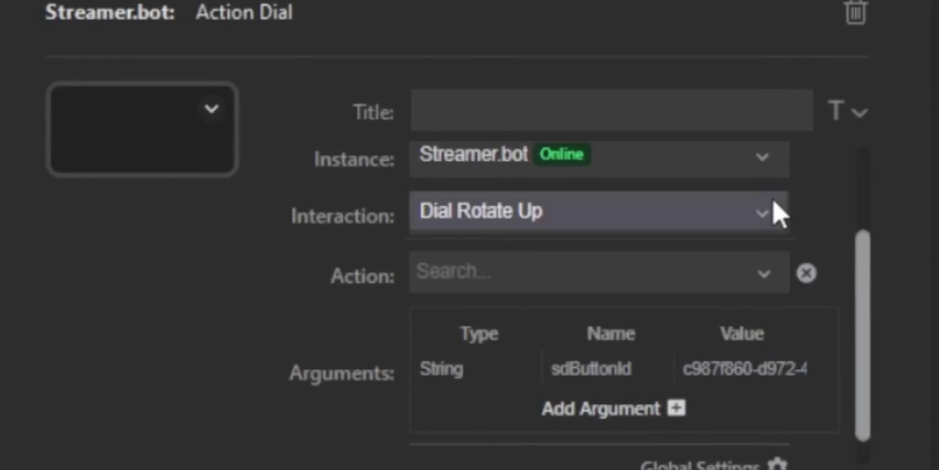
{"action": "left_click", "coordinate": [774, 202]}
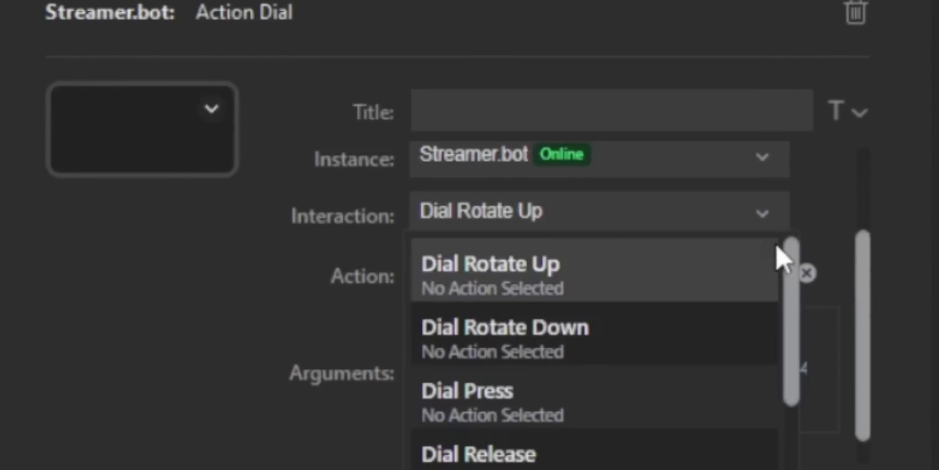
{"action": "left_click_drag", "start_coordinate": [796, 260], "coordinate": [811, 345]}
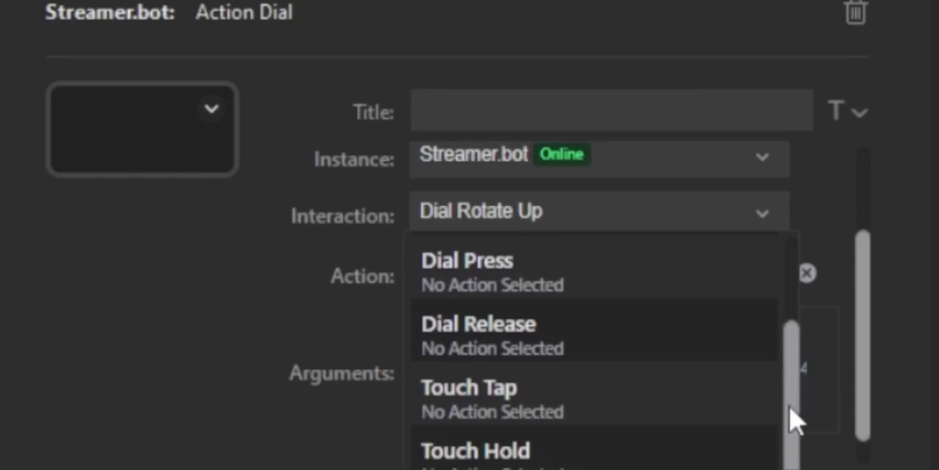
{"action": "scroll", "coordinate": [773, 424], "scroll_direction": "down", "scroll_amount": 1}
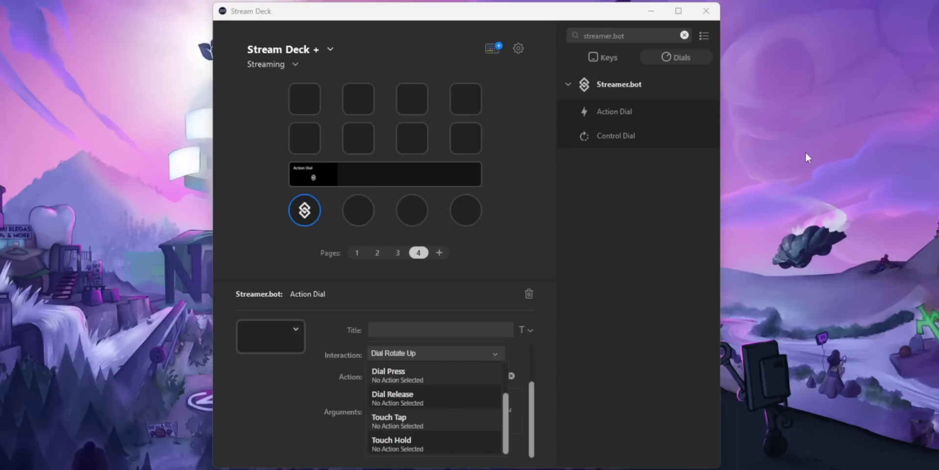
Replace the first dial's Action Dial with a Streamer.bot Control Dial
{"action": "left_click_drag", "start_coordinate": [570, 144], "coordinate": [305, 186]}
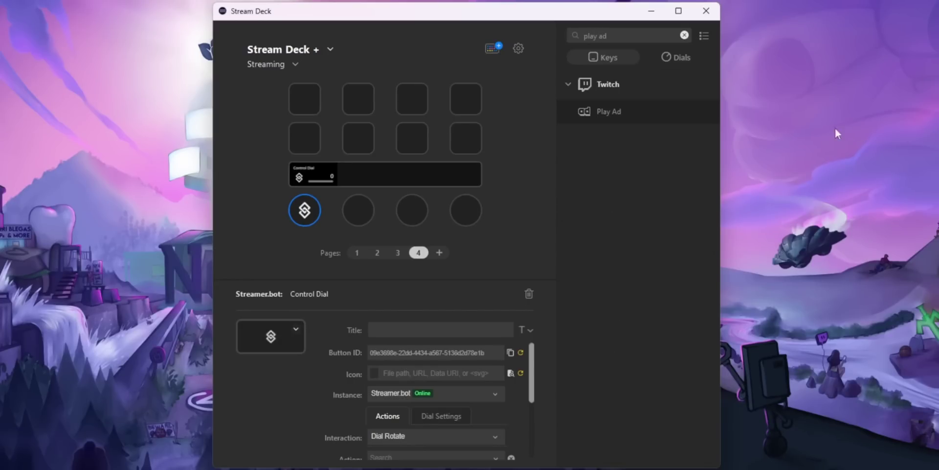
Place a Twitch Play Ad on the first key titled 30 SEC, and copy it onto the second key as 60 SEC
{"action": "left_click_drag", "start_coordinate": [628, 114], "coordinate": [301, 99]}
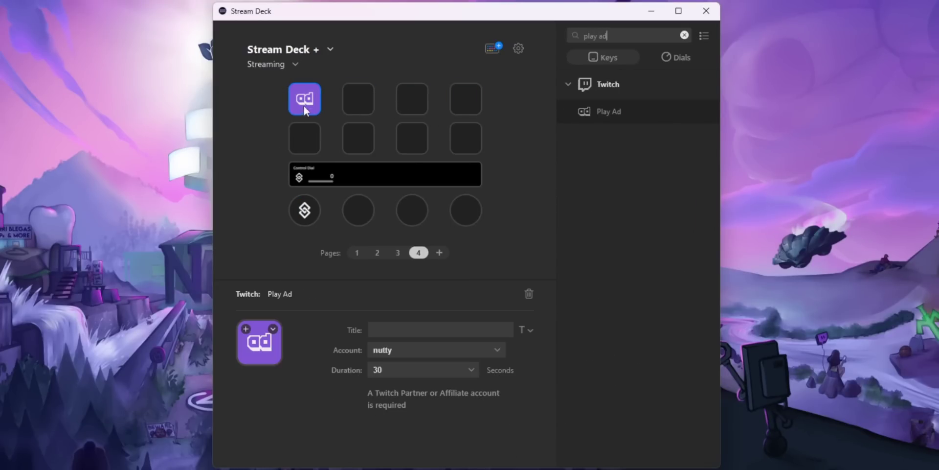
{"action": "left_click", "coordinate": [471, 370]}
{"action": "right_click", "coordinate": [308, 97]}
{"action": "left_click", "coordinate": [323, 108]}
{"action": "left_click", "coordinate": [359, 99]}
{"action": "key", "text": "ctrl+v"}
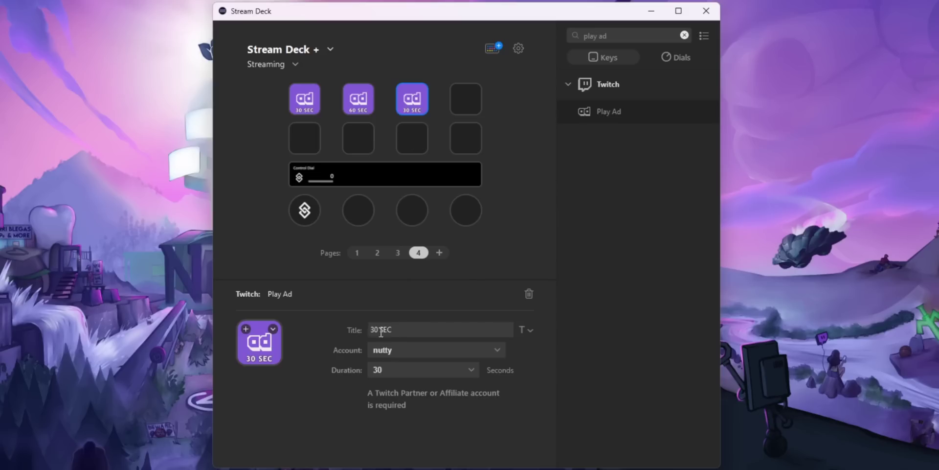
Set the third and fourth ad keys to 90 and 120 seconds, and paste more copies onto the first two keys of the second row
{"action": "left_click", "coordinate": [423, 369]}
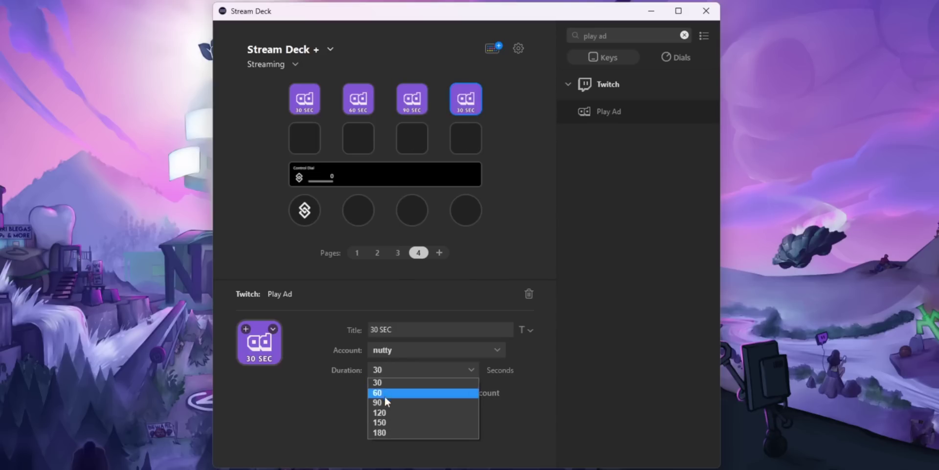
{"action": "left_click", "coordinate": [387, 413]}
{"action": "left_click", "coordinate": [304, 138]}
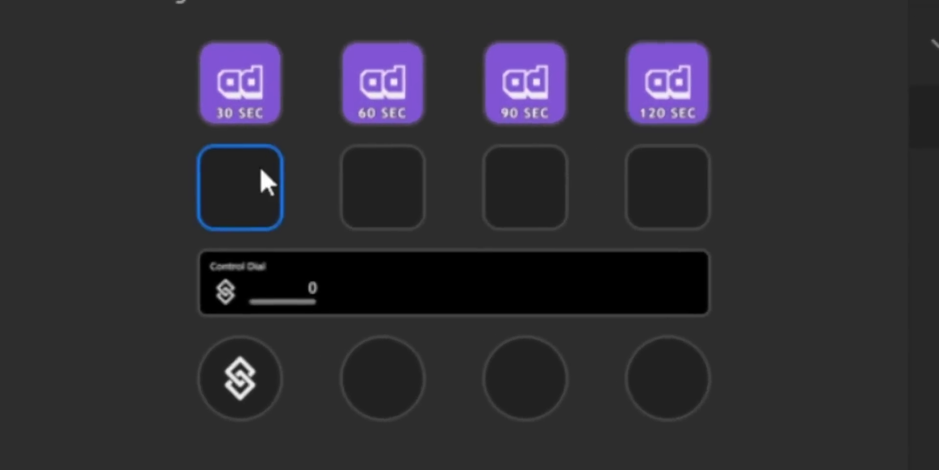
{"action": "key", "text": "ctrl+v"}
{"action": "left_click", "coordinate": [384, 190]}
{"action": "key", "text": "ctrl+v"}
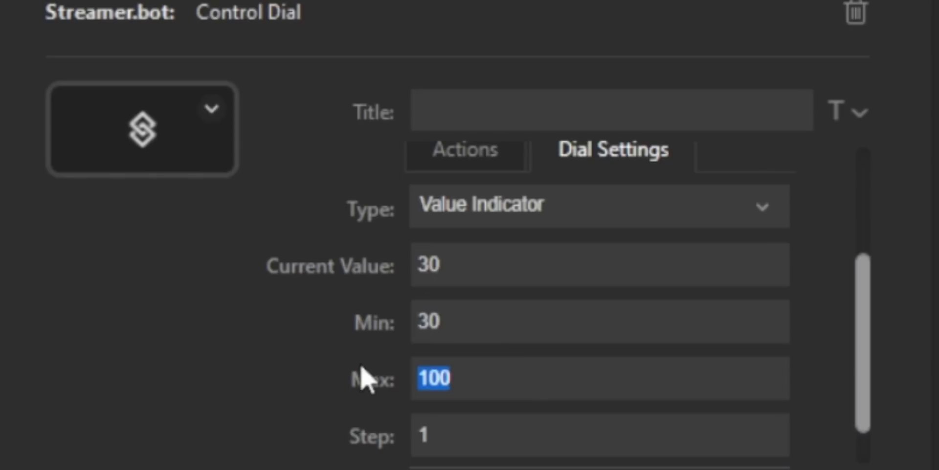
Set the Control Dial's value indicator to current value 30, minimum 30, maximum 180 and step 30, and return to its action settings
{"action": "scroll", "coordinate": [707, 424], "scroll_direction": "down", "scroll_amount": 2}
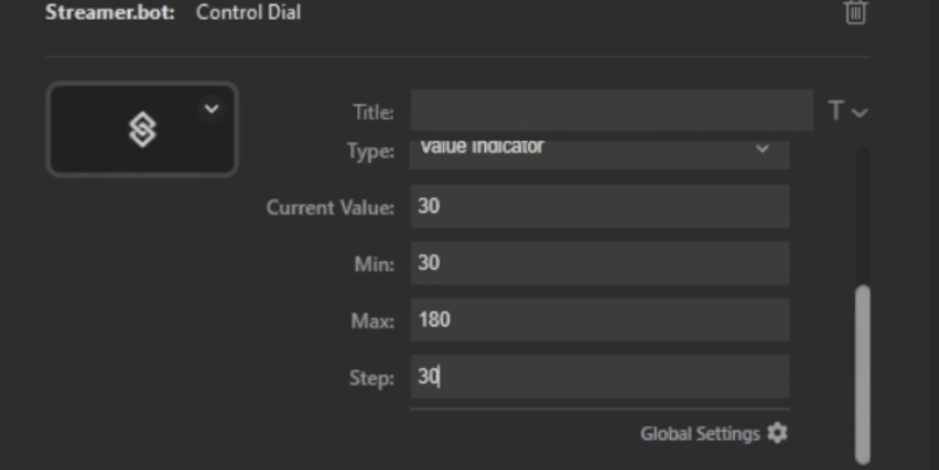
{"action": "scroll", "coordinate": [460, 285], "scroll_direction": "up", "scroll_amount": 6}
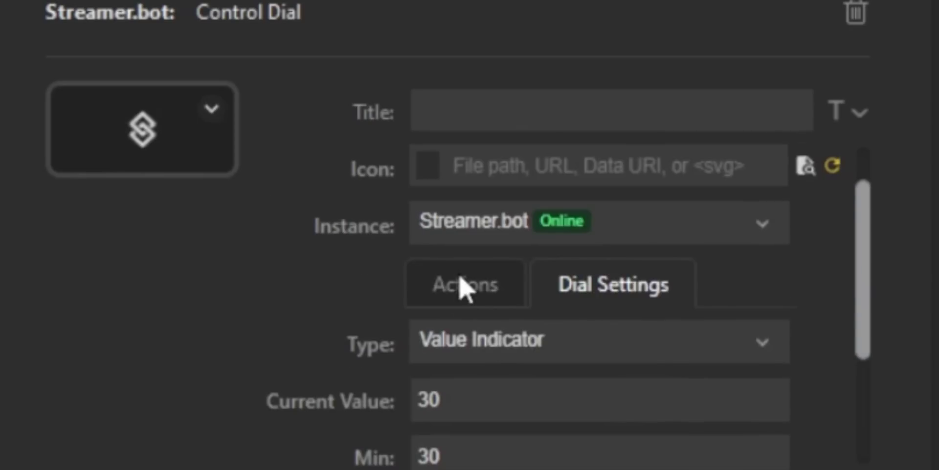
{"action": "left_click", "coordinate": [460, 285]}
{"action": "scroll", "coordinate": [335, 319], "scroll_direction": "down", "scroll_amount": 8}
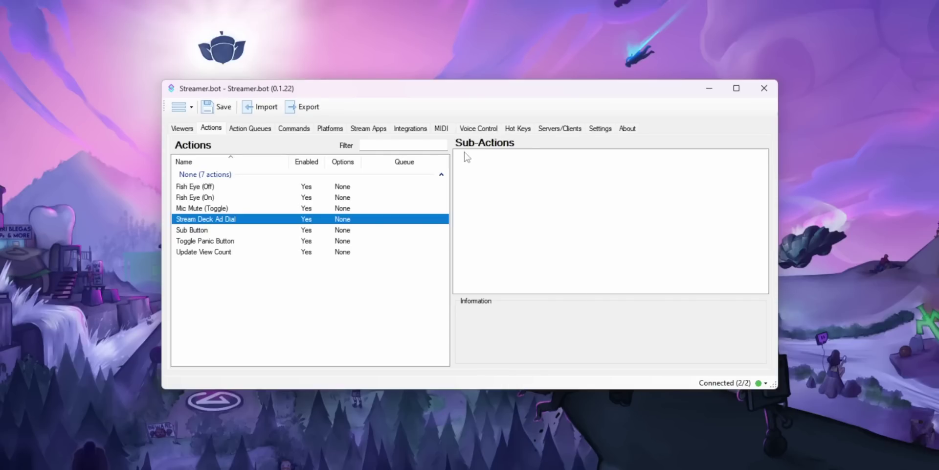
In Streamer.bot, add Execute C# Code to the Stream Deck Ad Dial action, calling CPH.TwitchRunCommercial(int.Parse(args["value"].ToString())), and save and compile it
{"action": "right_click", "coordinate": [465, 155]}
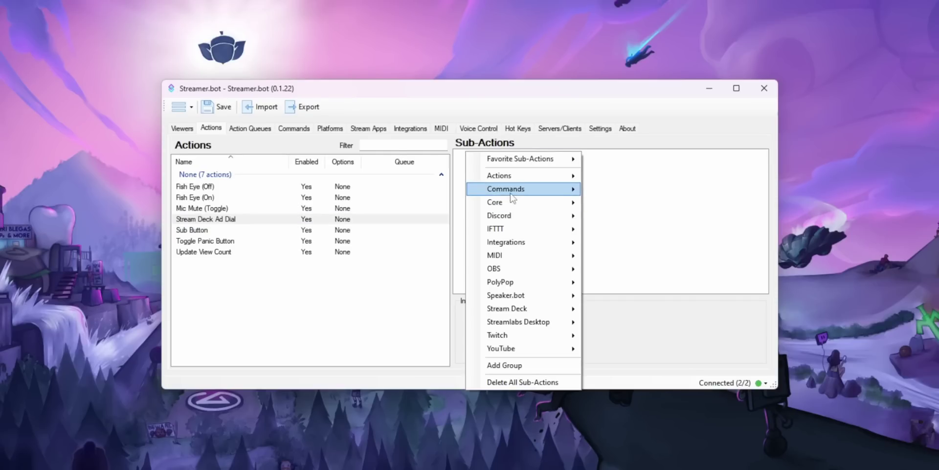
{"action": "left_click", "coordinate": [738, 218]}
{"action": "key", "text": "ctrl+a"}
{"action": "type", "text": "using System;  public class CPHInline {     public bool Execute()     {         CPH.TwitchRunCommercial(int.Parse(args[\"value\"].ToString());         return true;     } }"}
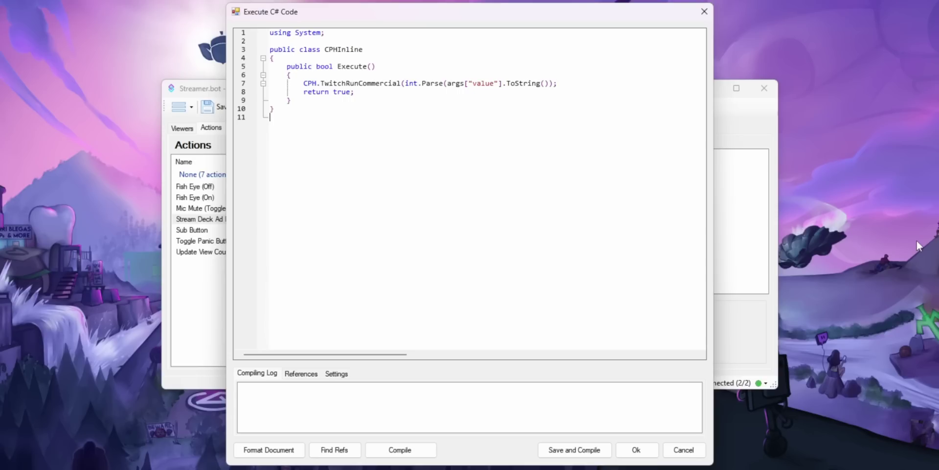
{"action": "left_click", "coordinate": [572, 449]}
In Stream Deck, assign the Stream Deck Ad Dial action to the Control Dial's Dial Press interaction
{"action": "key", "text": "alt+Tab"}
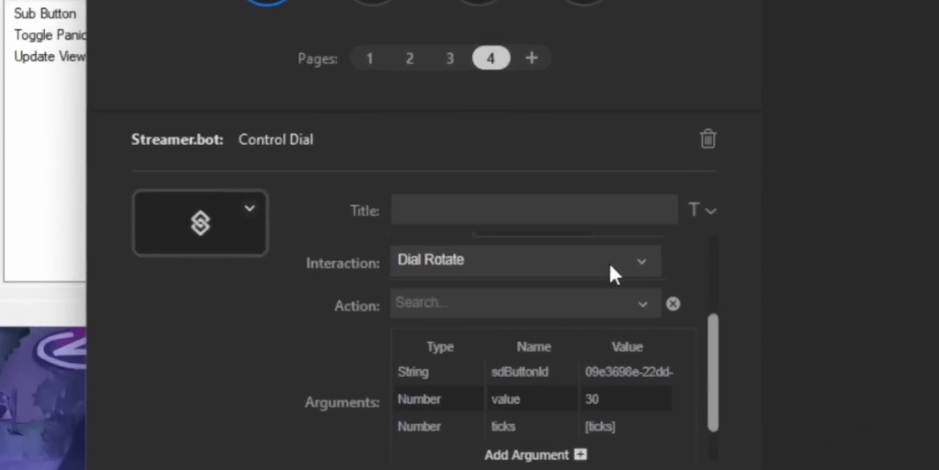
{"action": "left_click", "coordinate": [480, 358]}
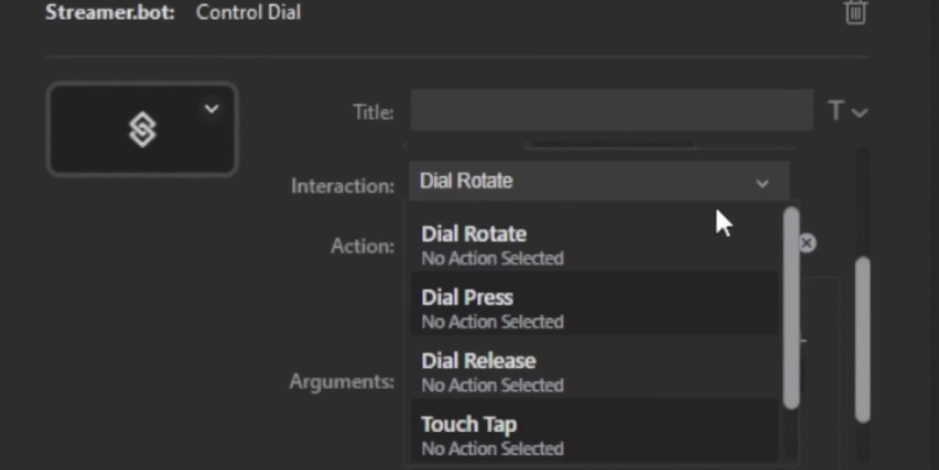
{"action": "left_click", "coordinate": [654, 306]}
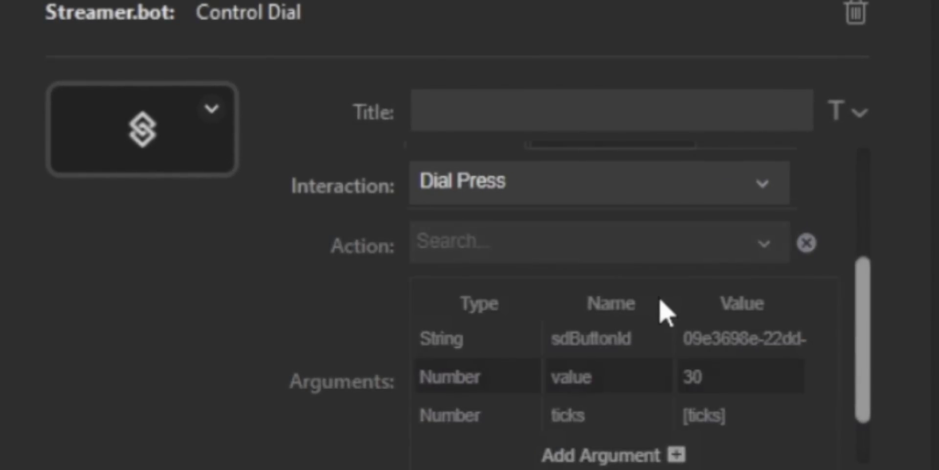
{"action": "left_click", "coordinate": [761, 249]}
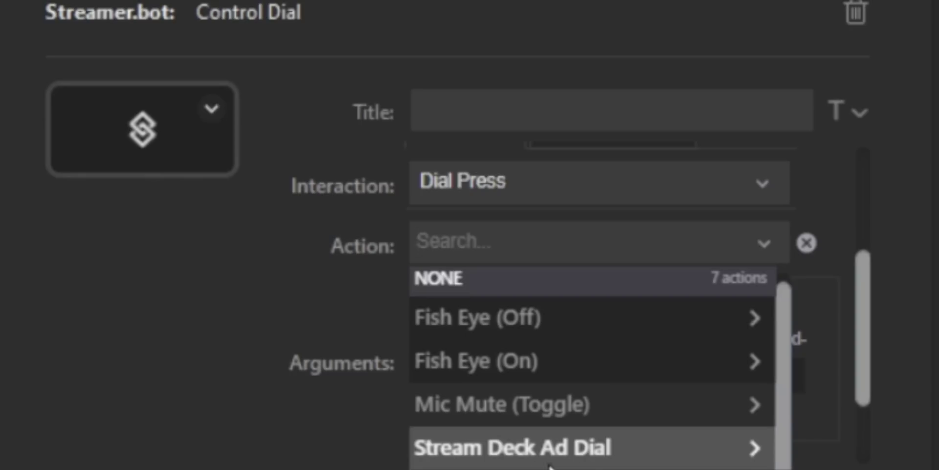
{"action": "left_click", "coordinate": [550, 465]}
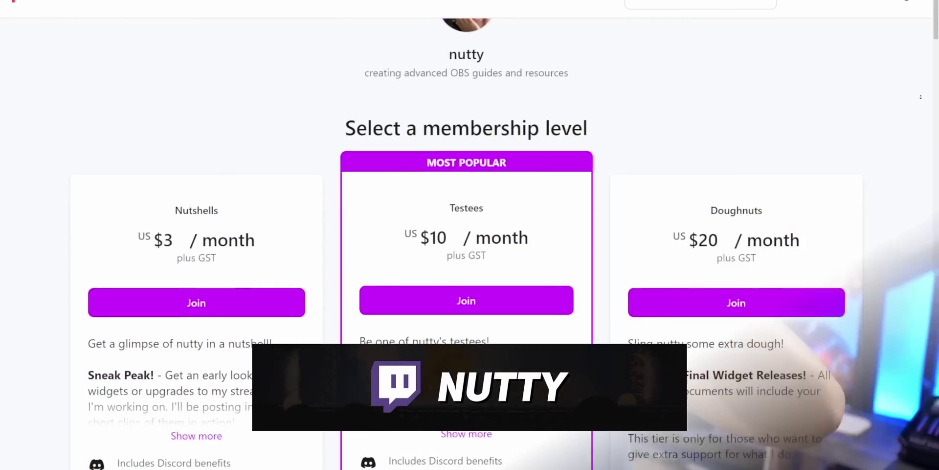
{"action": "scroll", "coordinate": [469, 264], "scroll_direction": "down", "scroll_amount": 2}
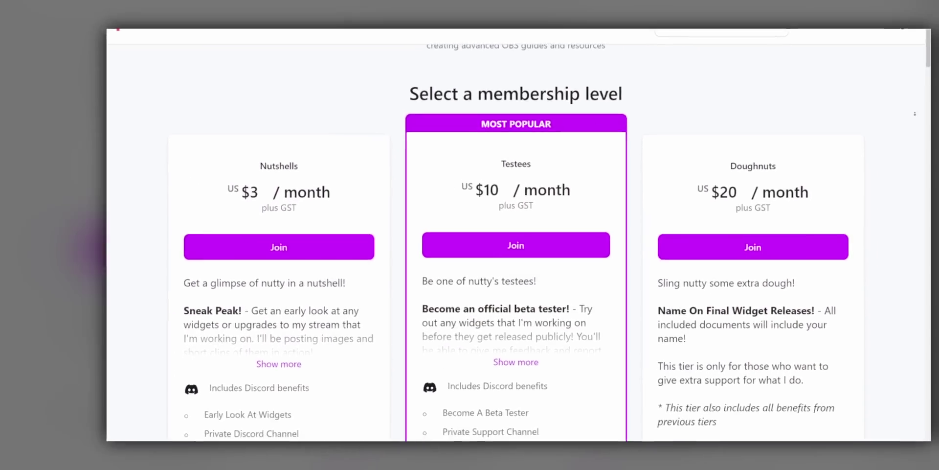